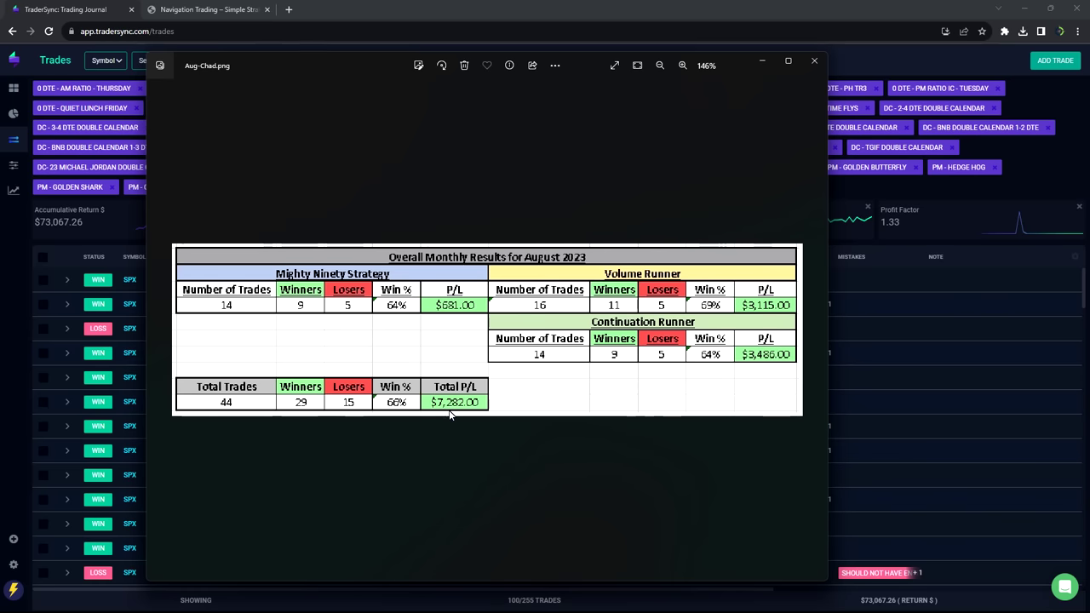
# Switch to the TraderSync trades page and clear every setup from the setup filter.
pyautogui.hotkey('alt', 'Tab')
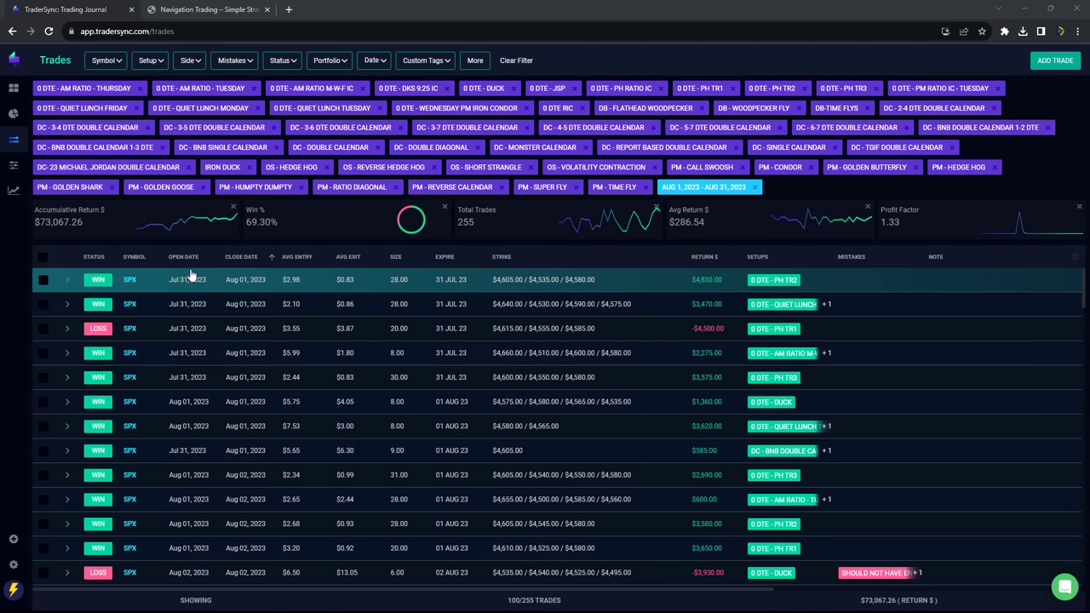
pyautogui.click(158, 63)
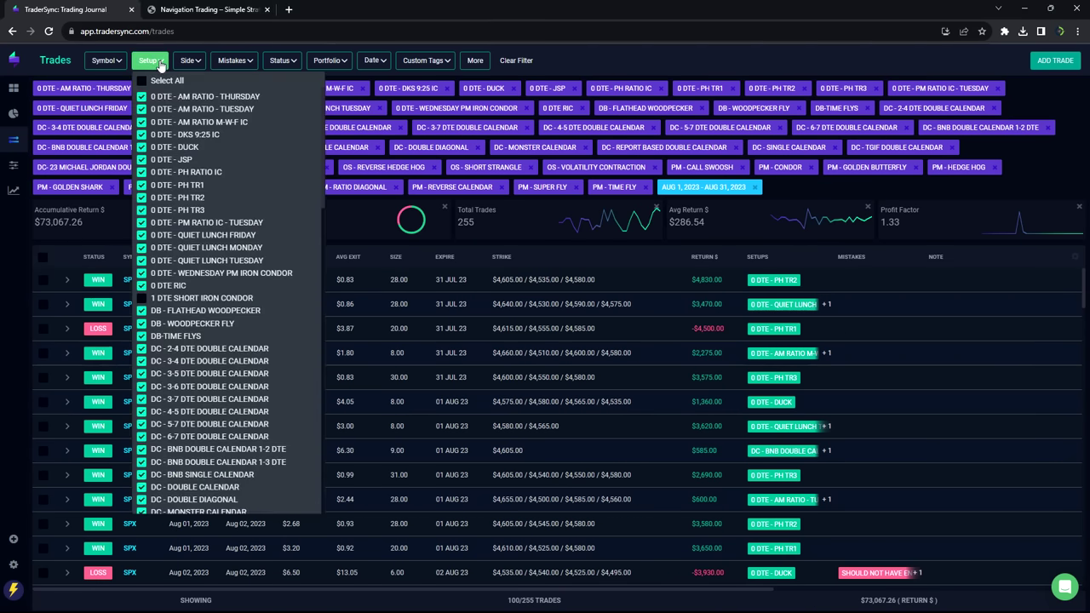
pyautogui.click(141, 82)
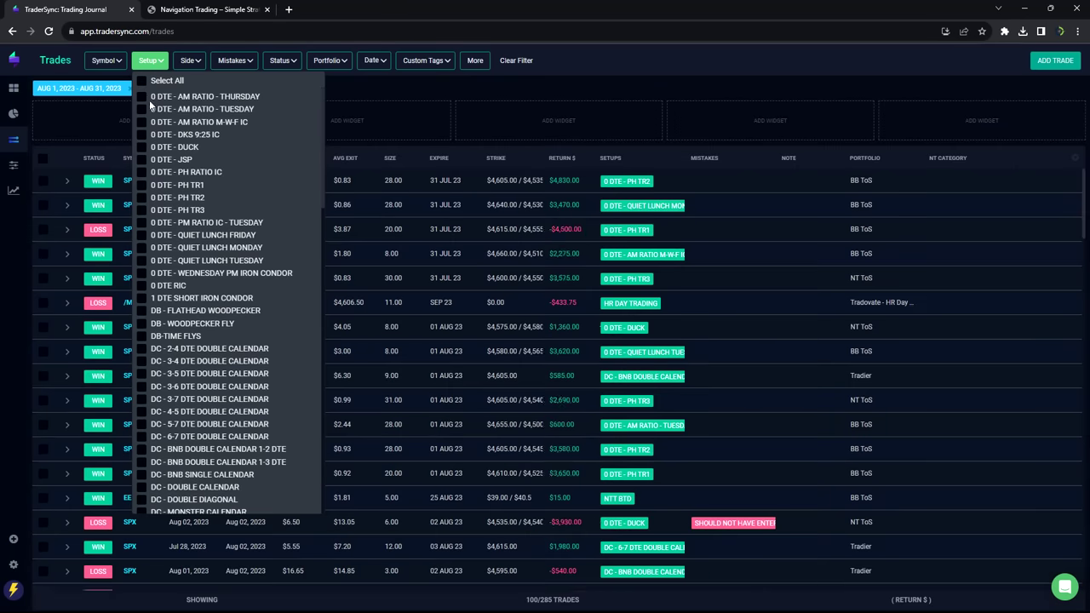
# Filter the trades by all sixteen 0 DTE setups, from AM RATIO - THURSDAY through 0 DTE RIC, and reload the page.
pyautogui.click(141, 96)
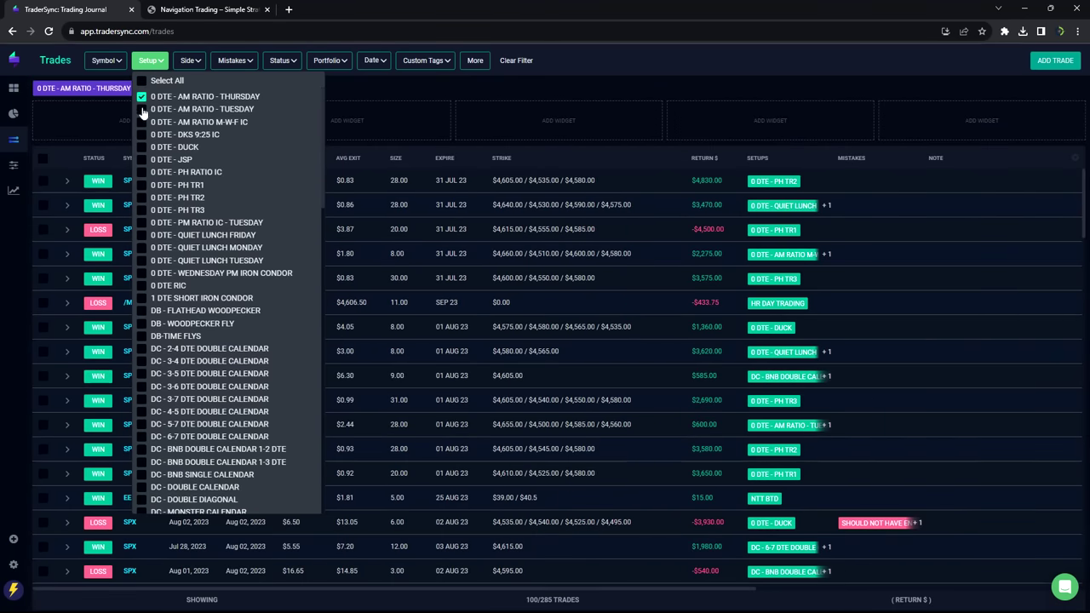
pyautogui.click(142, 109)
pyautogui.click(141, 122)
pyautogui.click(141, 135)
pyautogui.click(142, 147)
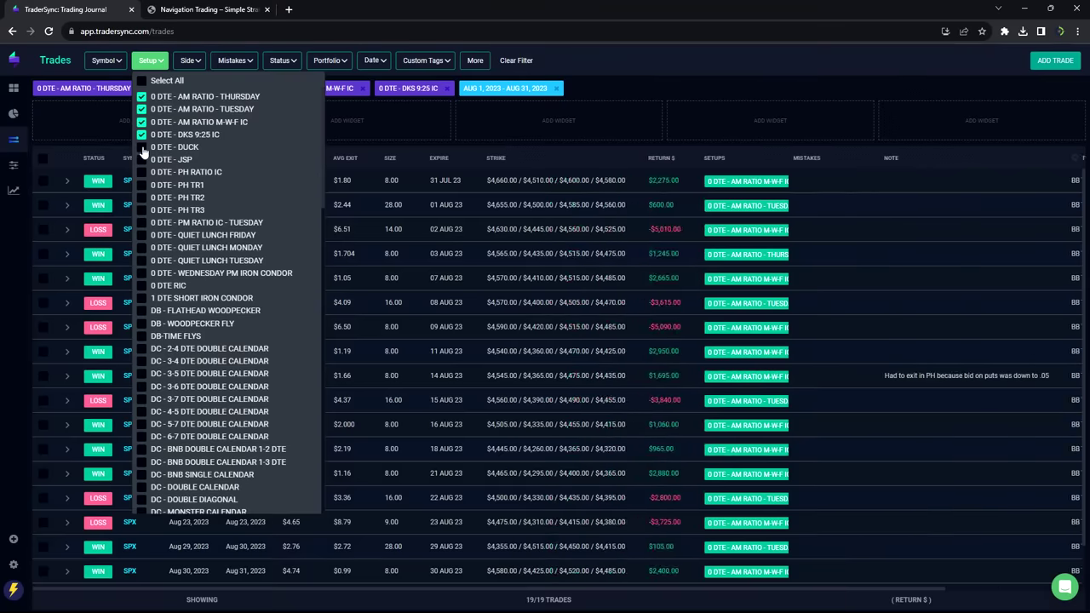
pyautogui.click(141, 159)
pyautogui.click(142, 172)
pyautogui.click(142, 185)
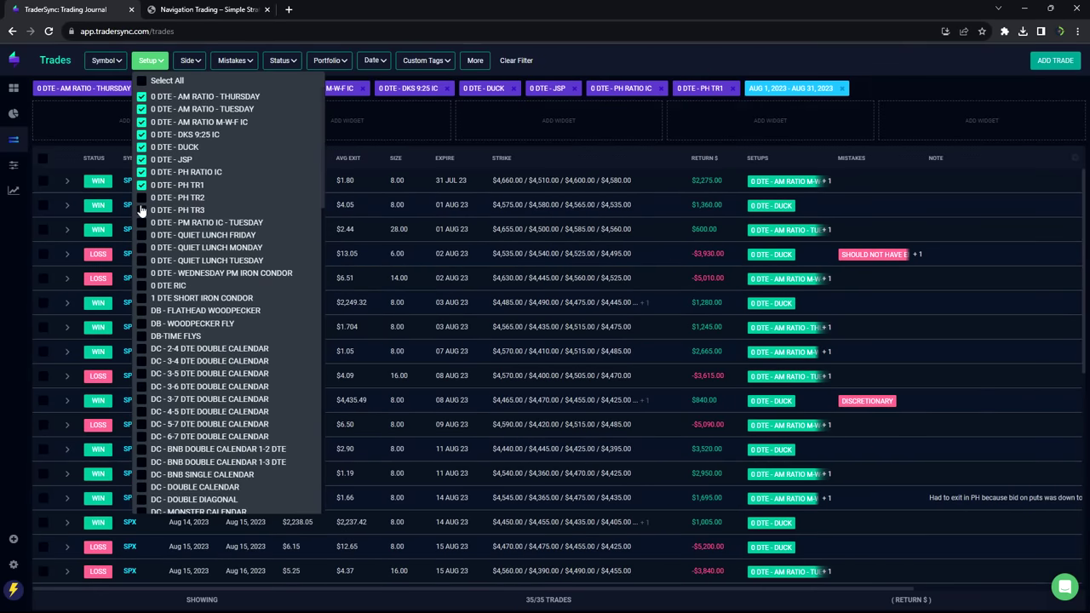
pyautogui.click(141, 197)
pyautogui.click(142, 210)
pyautogui.click(141, 222)
pyautogui.click(141, 235)
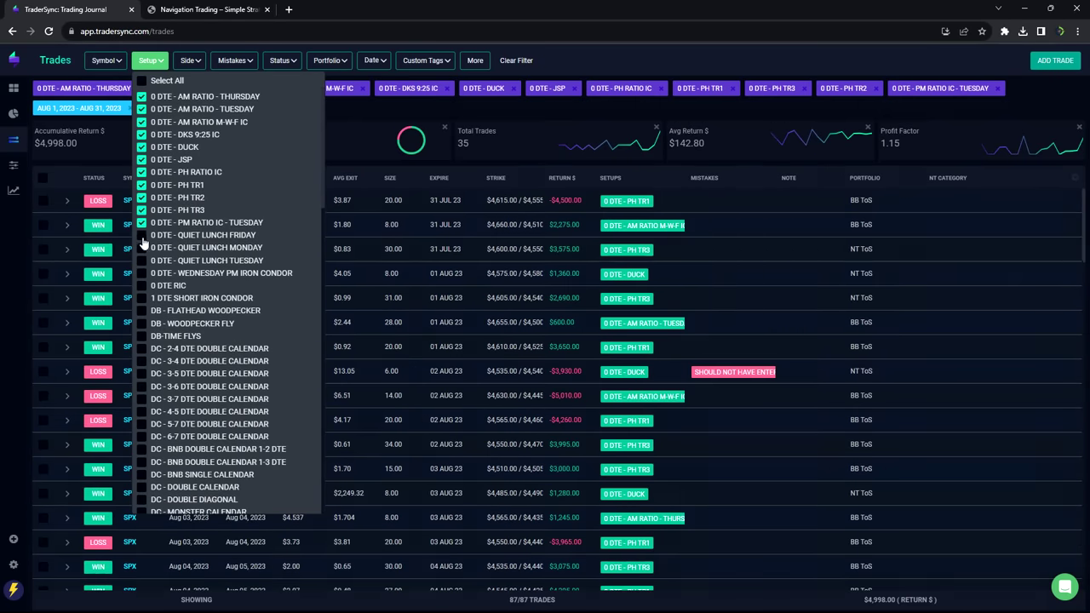
pyautogui.click(141, 247)
pyautogui.click(141, 260)
pyautogui.click(141, 273)
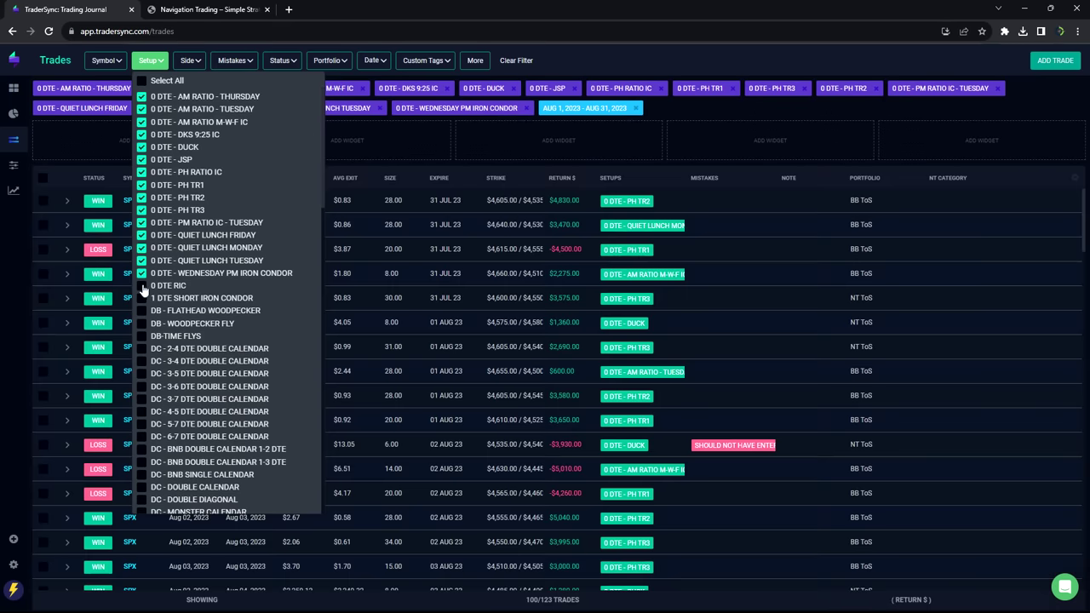
pyautogui.click(142, 286)
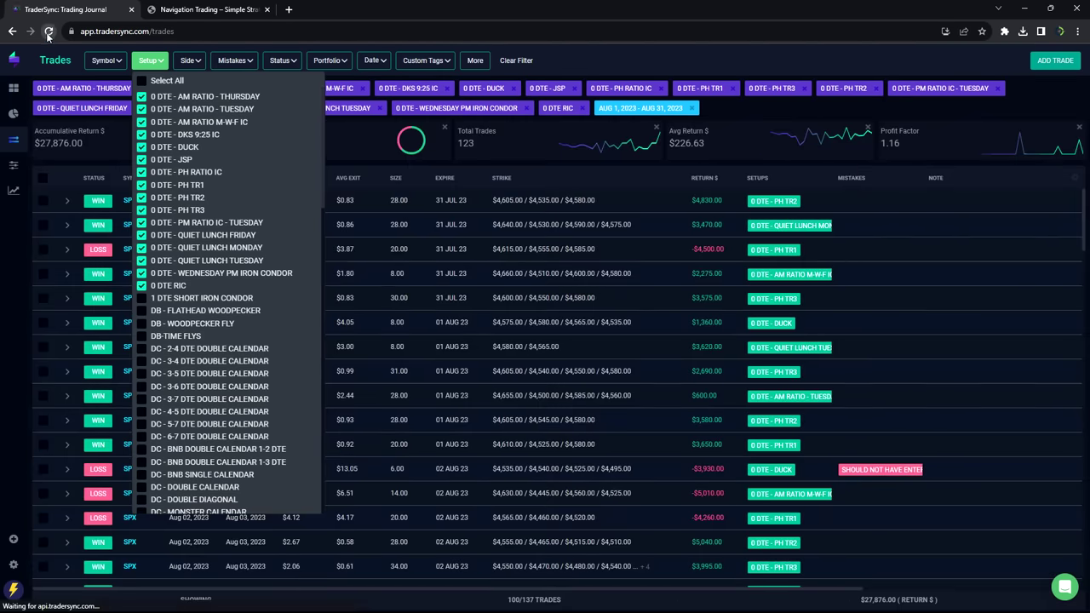
pyautogui.click(47, 32)
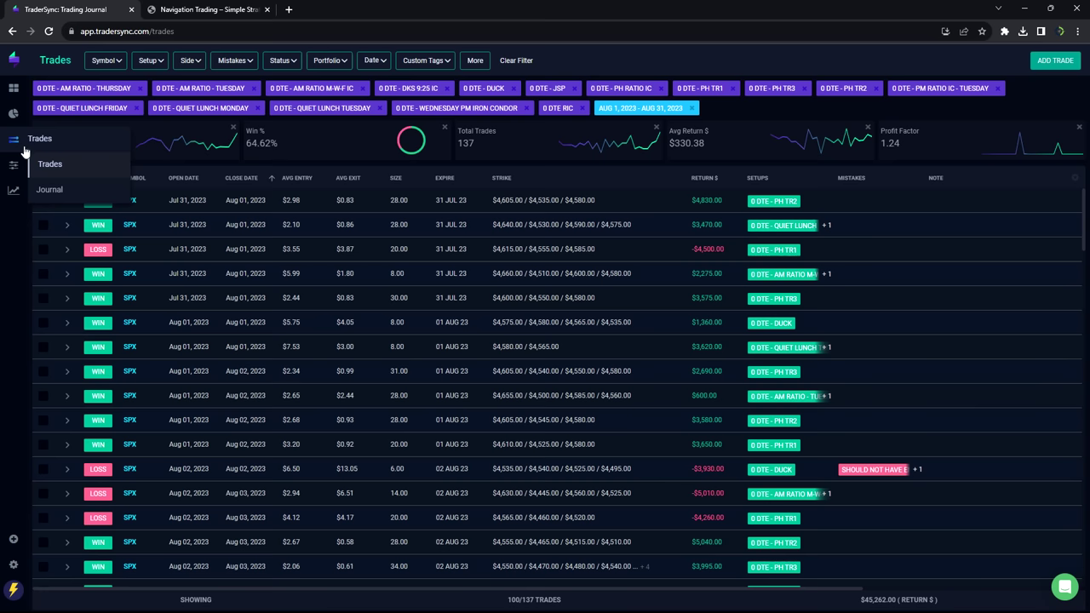
# Limit the setup filter to the 0 DTE AM RATIO setups for THURSDAY, TUESDAY and M-W-F IC, and reload the page.
pyautogui.click(156, 65)
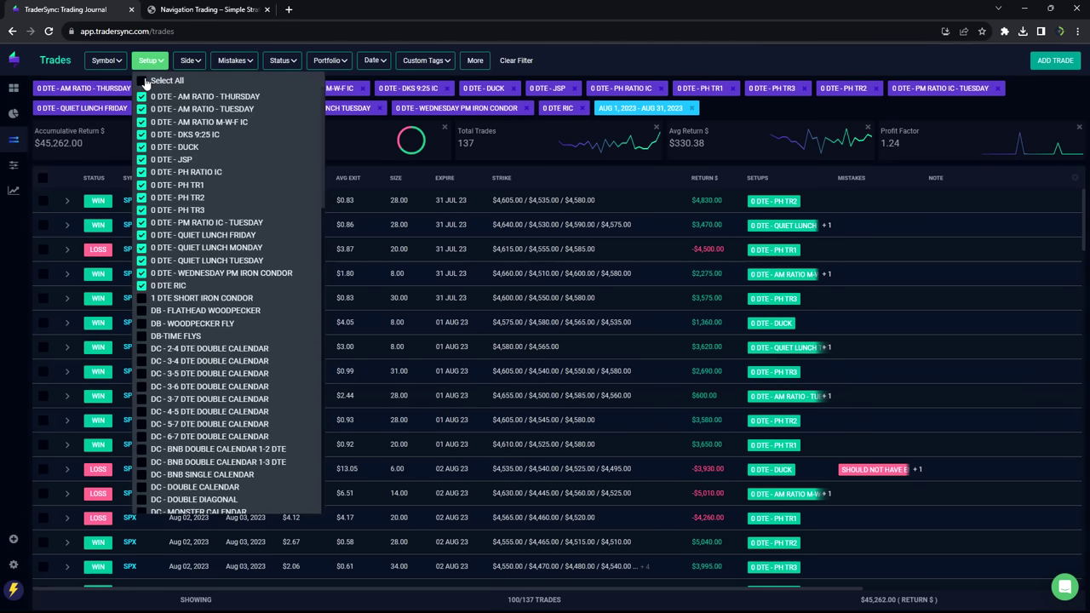
pyautogui.click(141, 83)
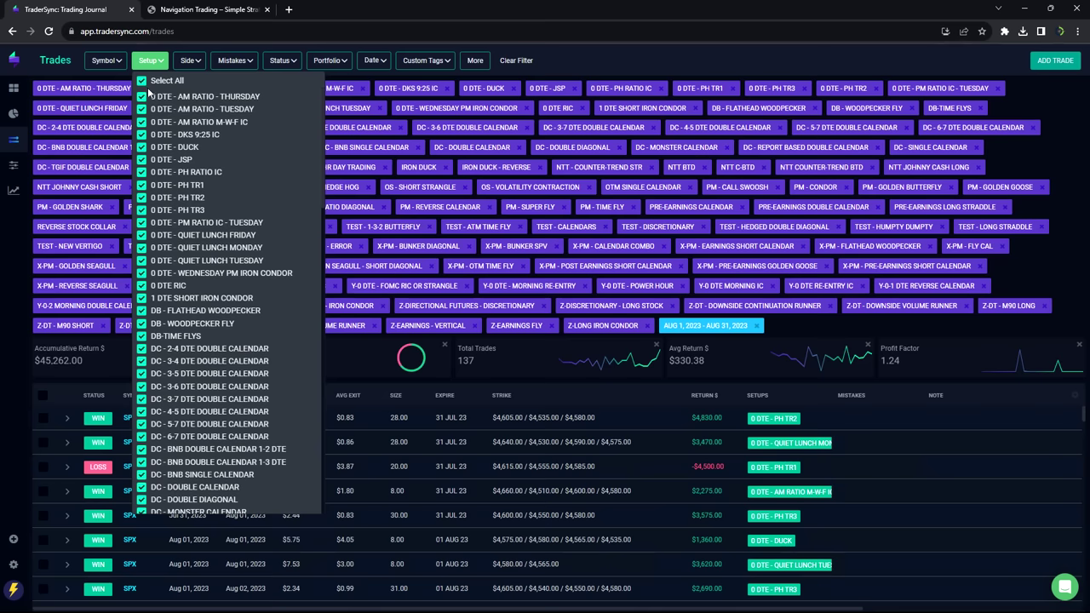
pyautogui.click(142, 81)
pyautogui.click(142, 96)
pyautogui.click(142, 109)
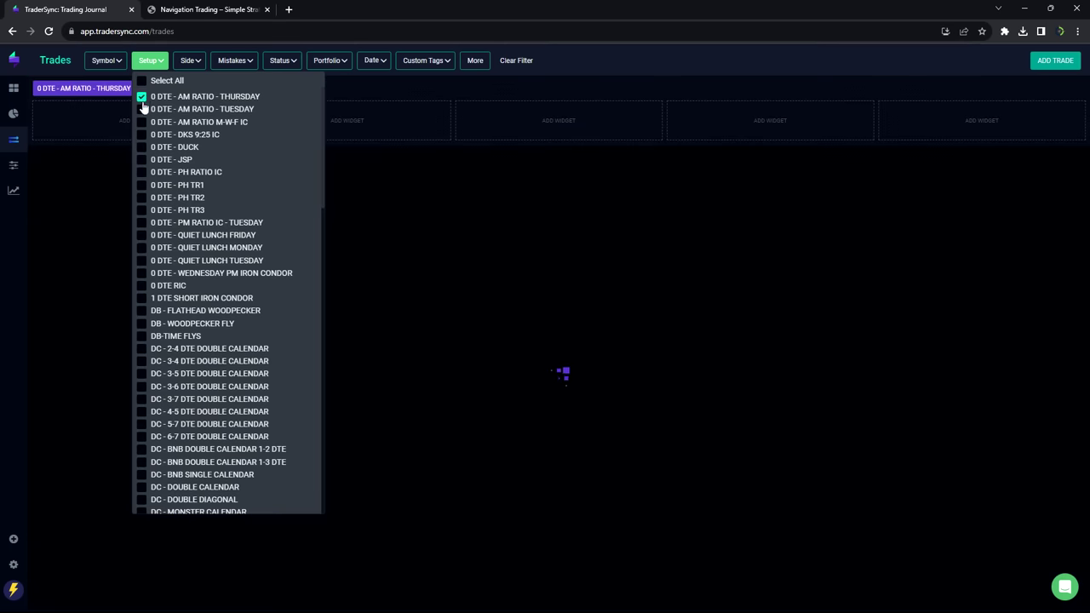
pyautogui.click(141, 122)
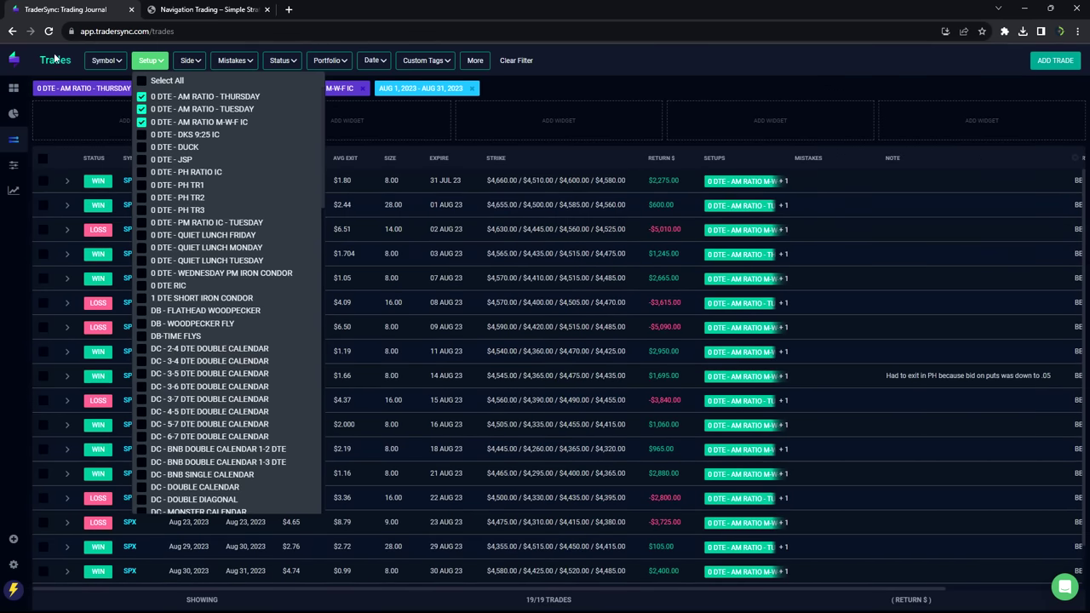
pyautogui.click(48, 31)
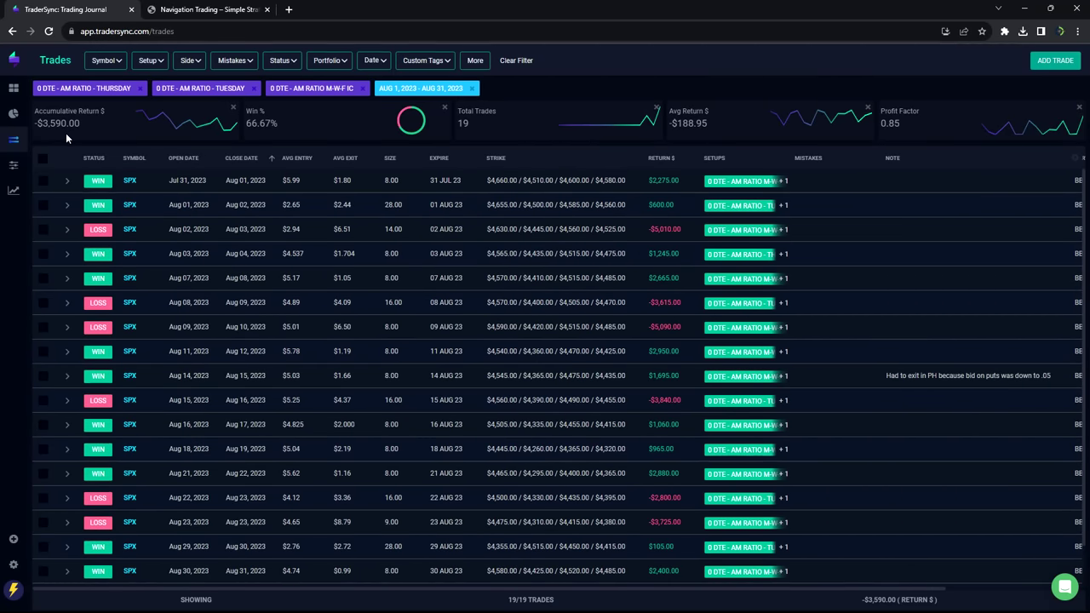
# Replace the three AM RATIO setups in the filter with only 0 DTE - DKS 9:25 IC.
pyautogui.click(150, 62)
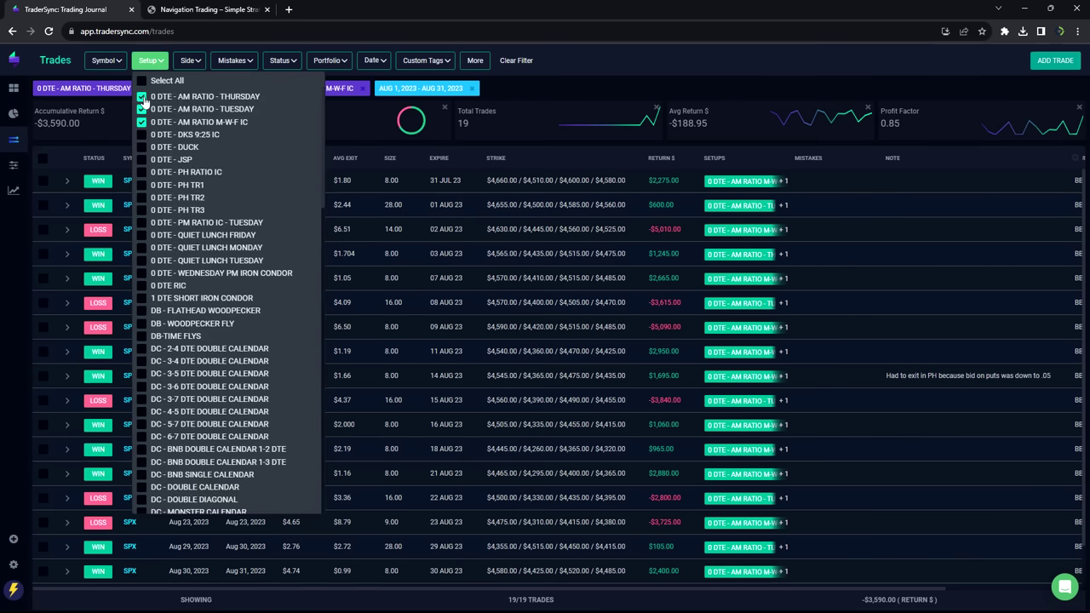
pyautogui.click(142, 97)
pyautogui.click(142, 110)
pyautogui.click(143, 123)
pyautogui.click(142, 136)
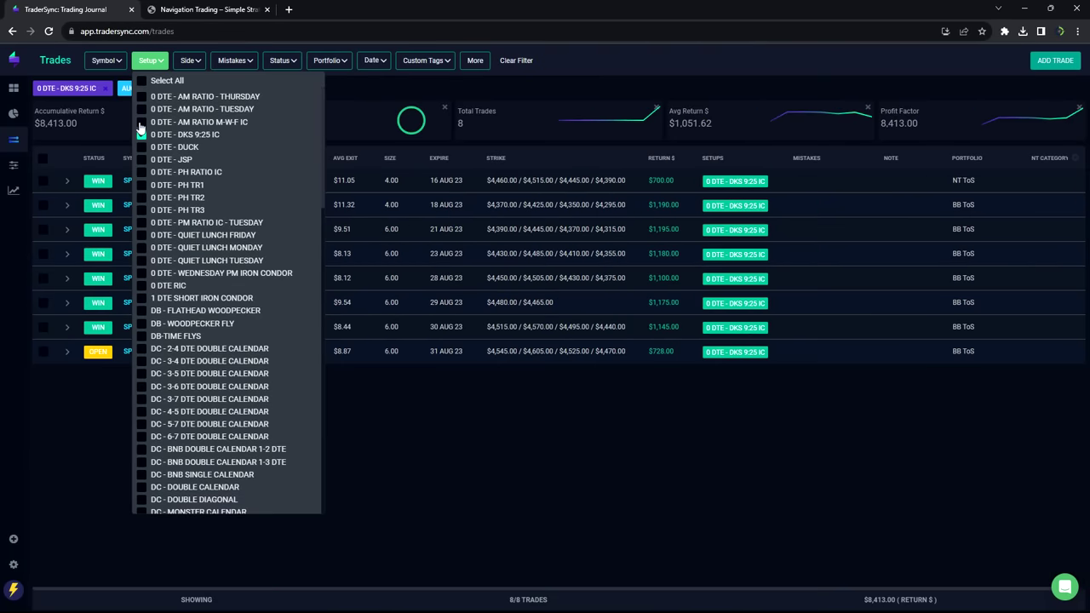
pyautogui.click(75, 440)
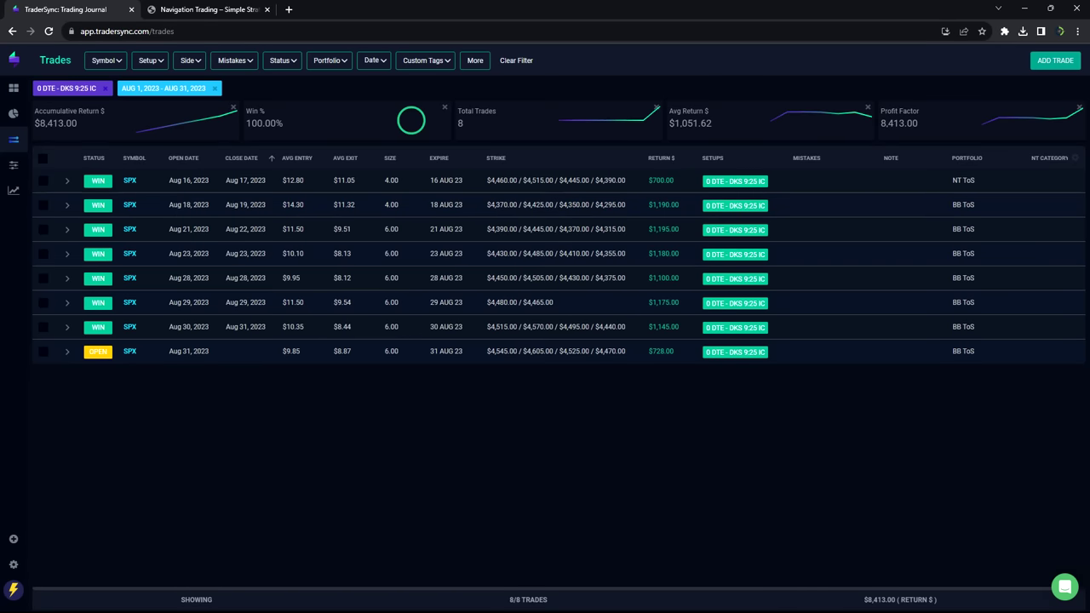
# Change the setup filter from DKS 9:25 IC to 0 DTE - DUCK and reload the page.
pyautogui.click(150, 62)
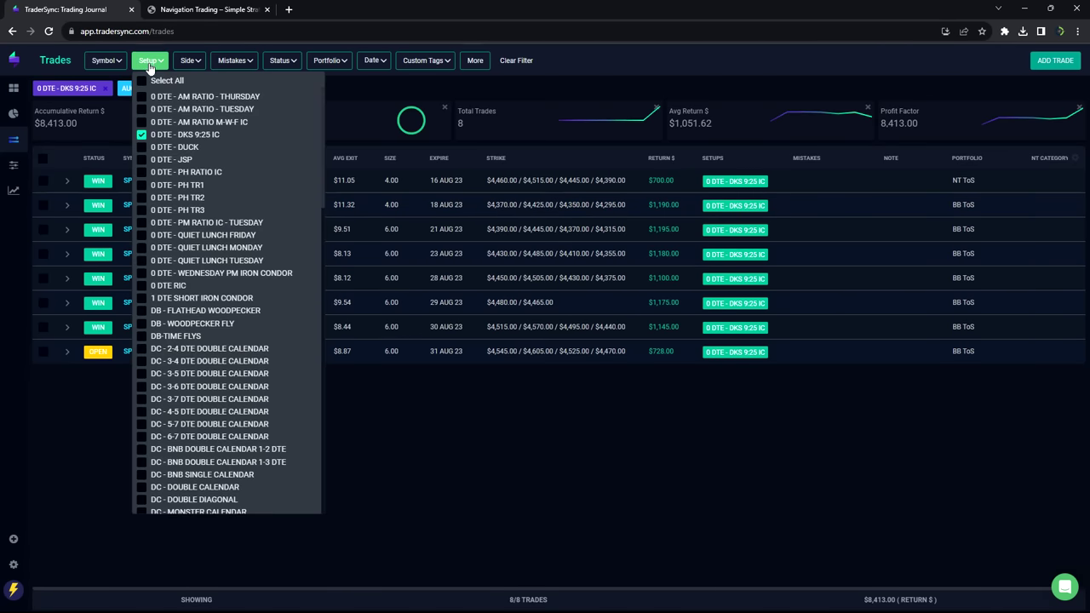
pyautogui.click(142, 134)
pyautogui.click(141, 147)
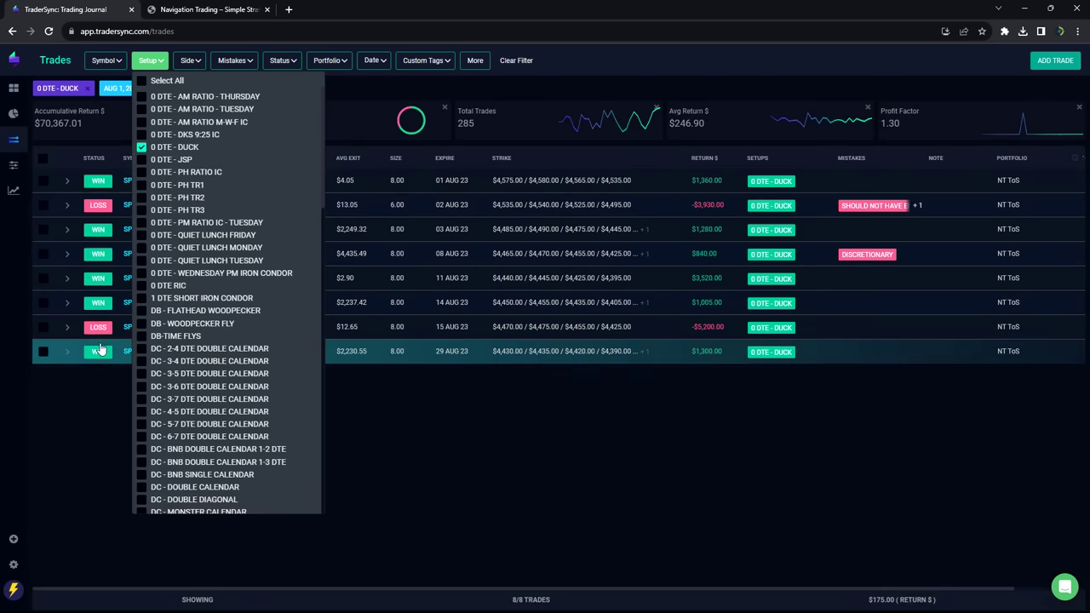
pyautogui.click(48, 33)
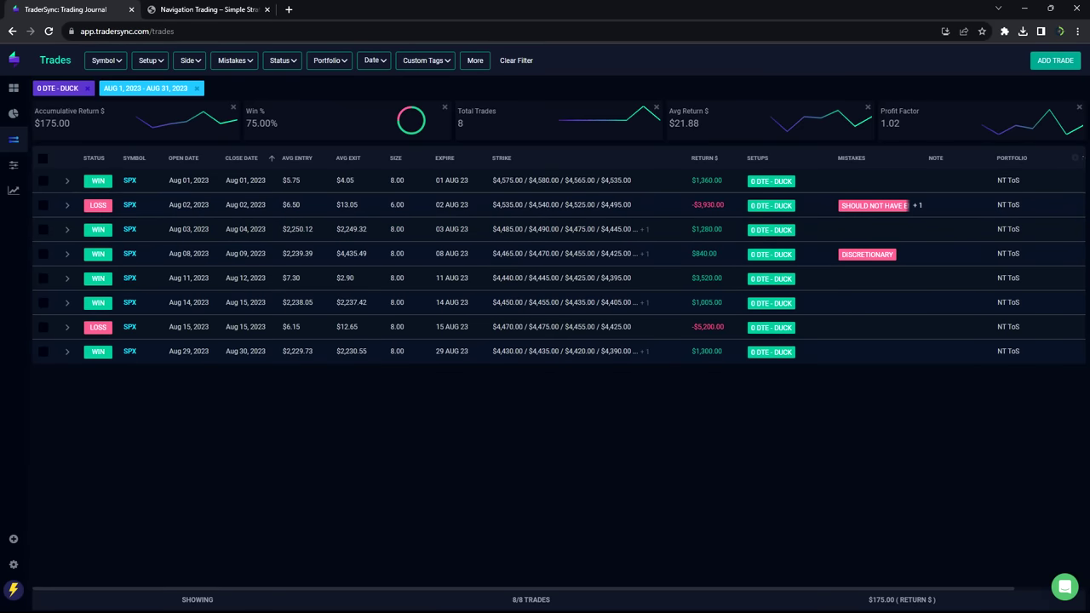
# Change the setup filter from DUCK to 0 DTE - JSP and reload the page.
pyautogui.click(150, 60)
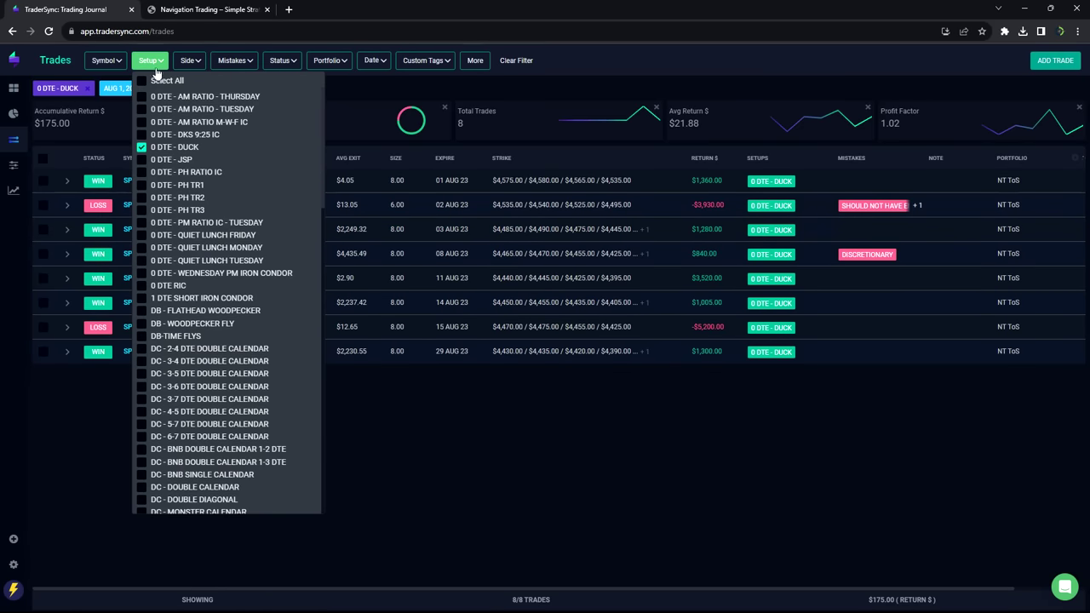
pyautogui.click(143, 149)
pyautogui.click(142, 160)
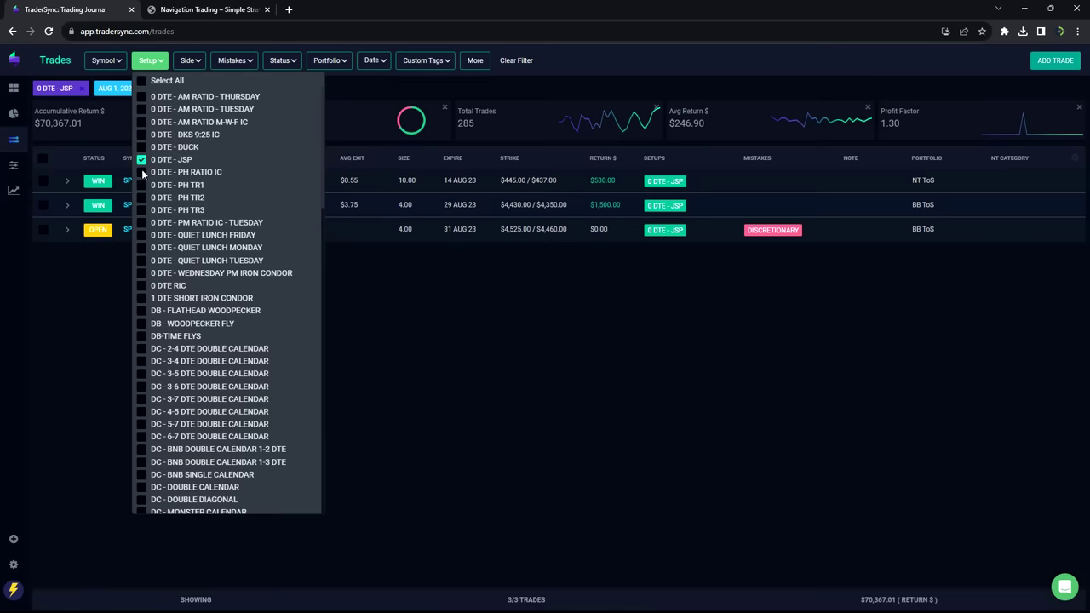
pyautogui.click(90, 279)
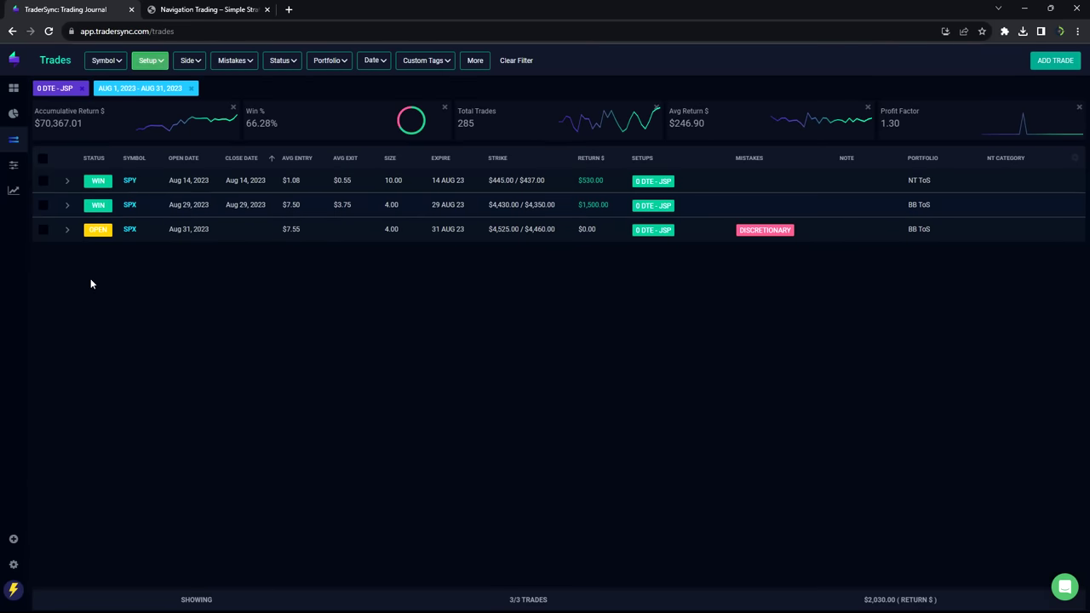
pyautogui.click(53, 35)
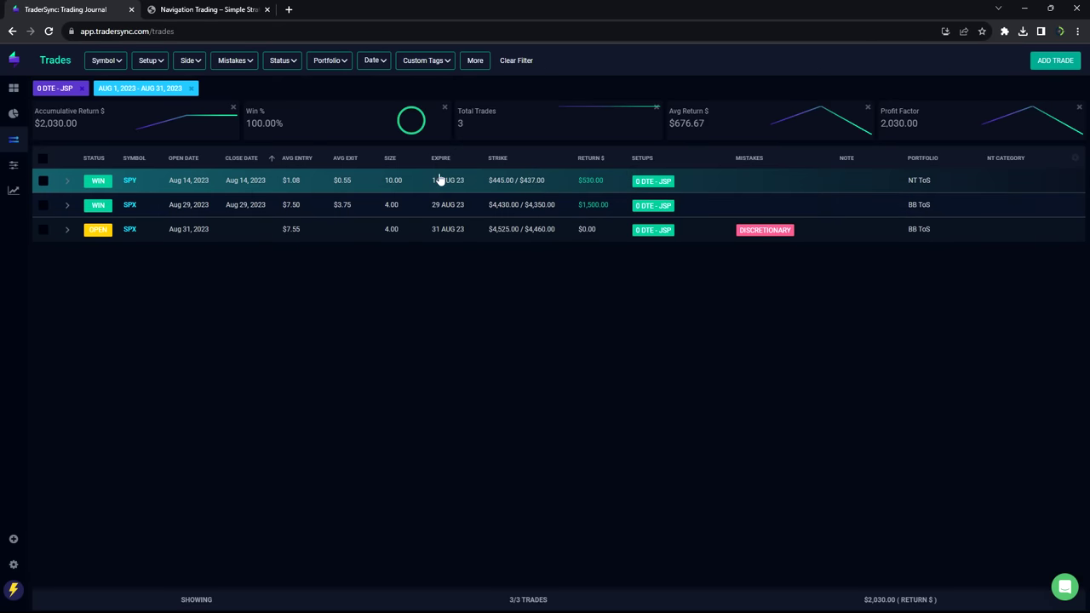
# Replace JSP in the setup filter with 0 DTE - PH RATIO IC, PH TR1, PH TR2 and PH TR3, and reload the page.
pyautogui.click(157, 65)
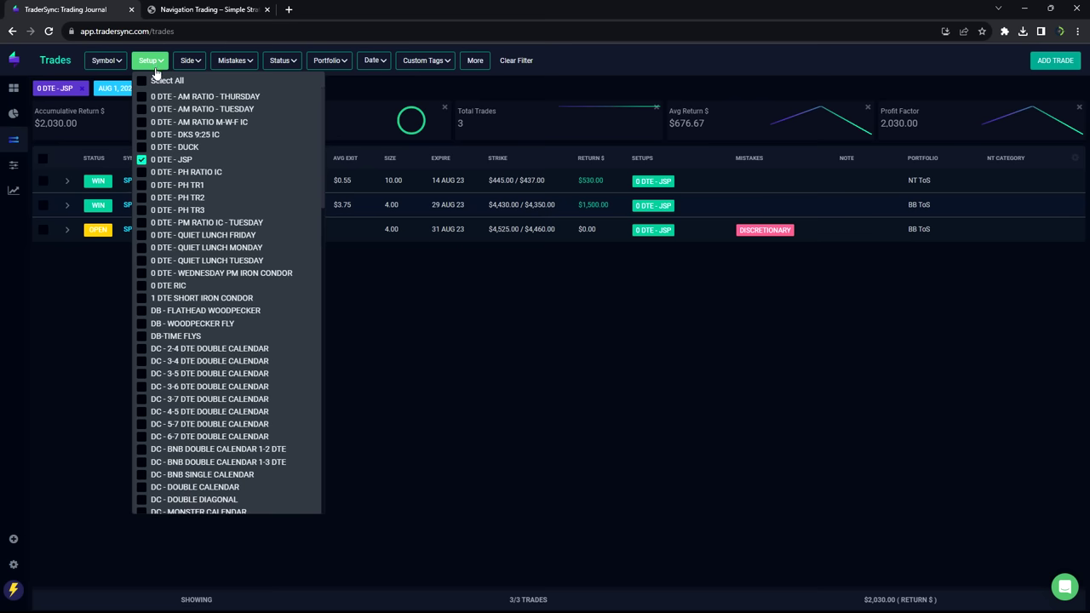
pyautogui.click(141, 160)
pyautogui.click(142, 172)
pyautogui.click(141, 185)
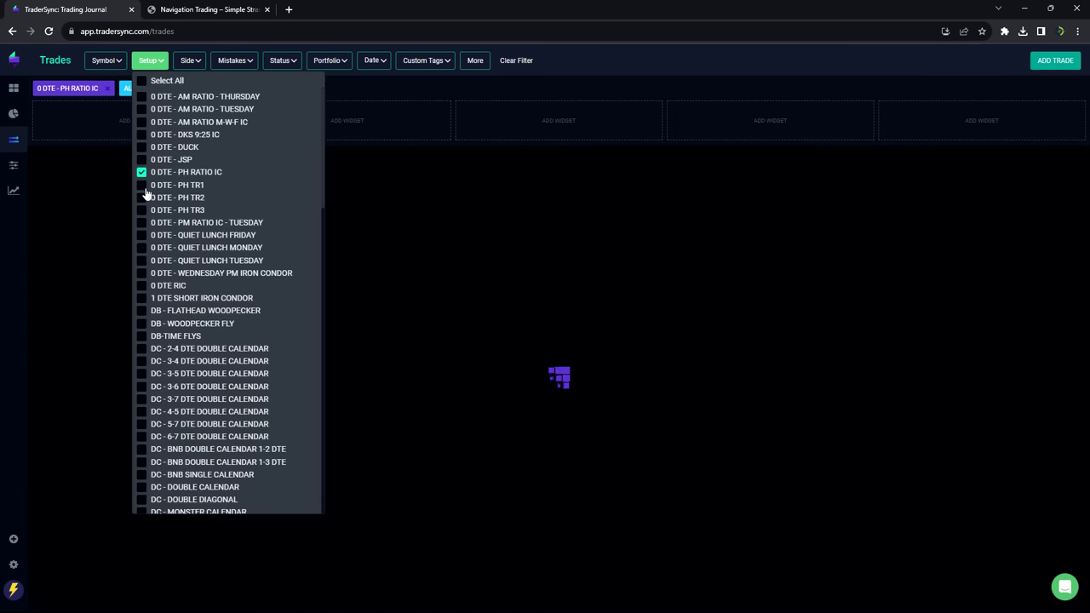
pyautogui.click(142, 197)
pyautogui.click(141, 210)
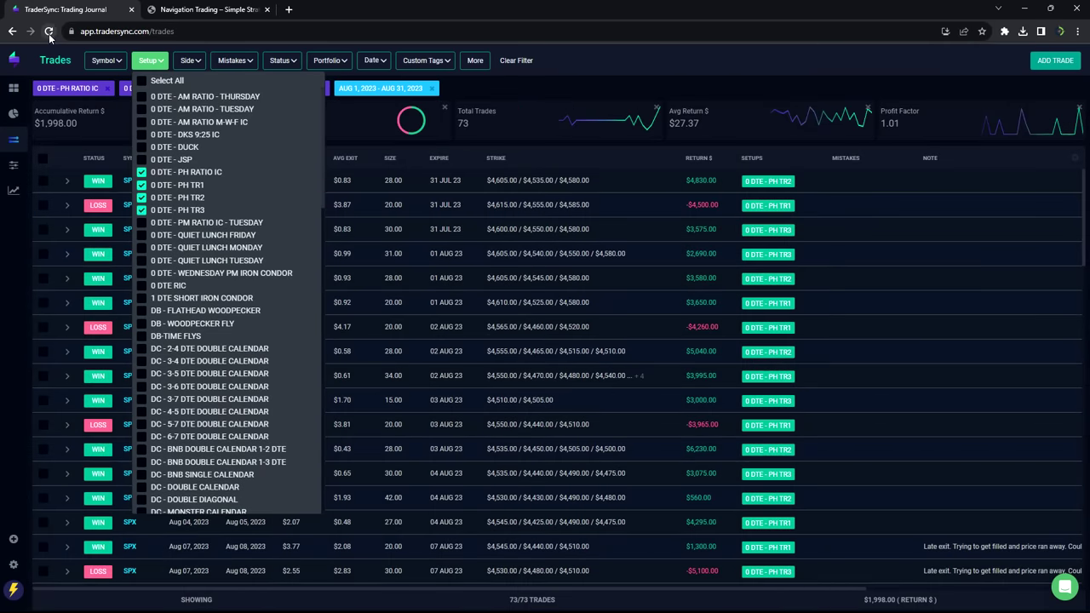
pyautogui.click(49, 33)
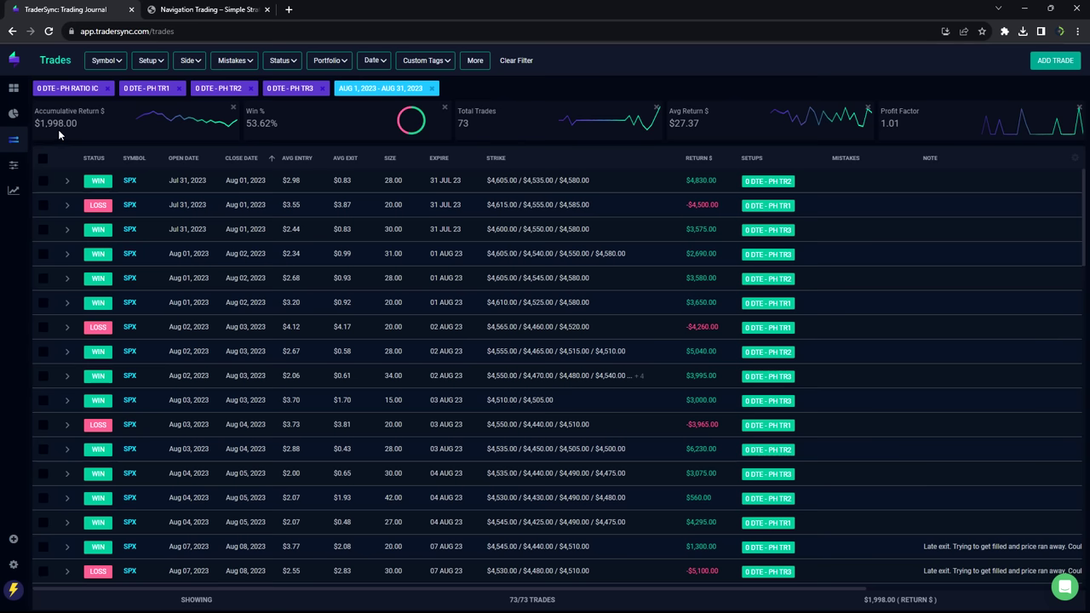
# Set the trade date filter to Aug 2, 2023 through Aug 31, 2023.
pyautogui.click(372, 61)
pyautogui.click(160, 118)
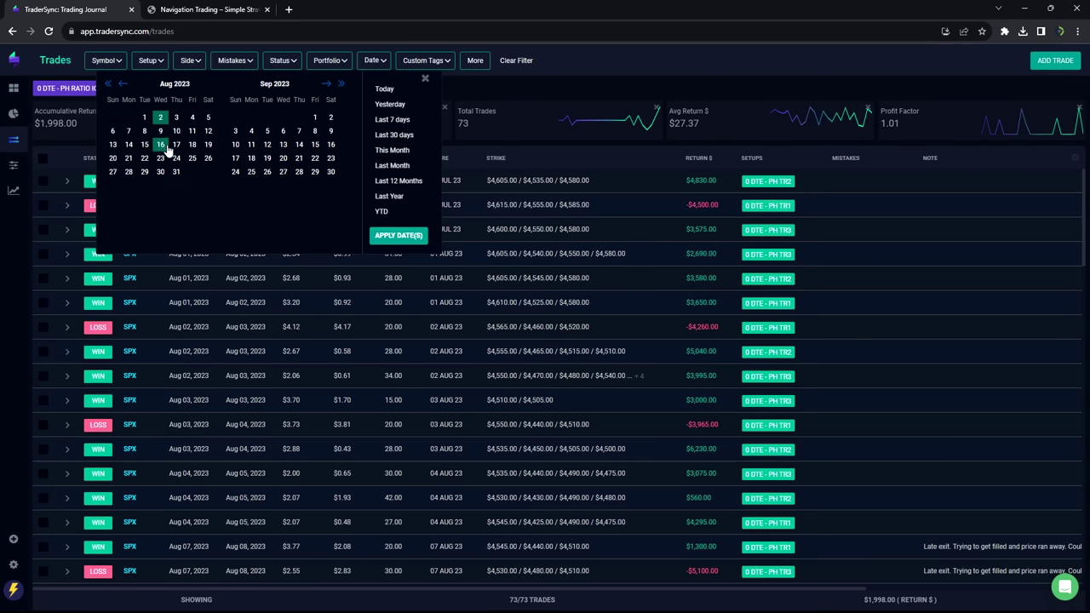
pyautogui.click(175, 172)
pyautogui.click(397, 237)
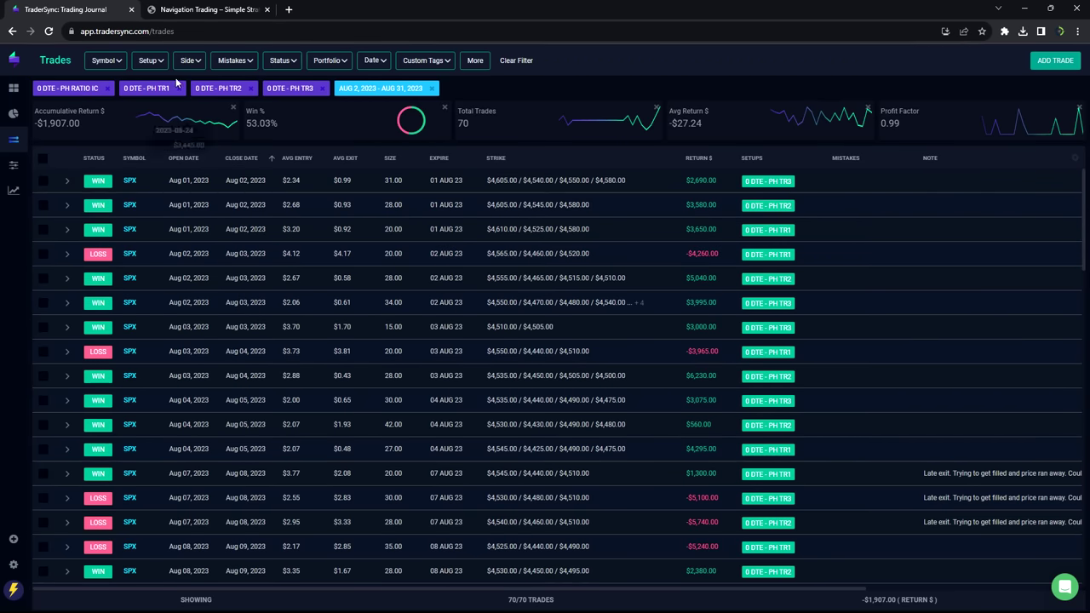
# Replace the PH setups in the setup filter with 0 DTE - PM RATIO IC - TUESDAY.
pyautogui.click(149, 61)
pyautogui.click(141, 172)
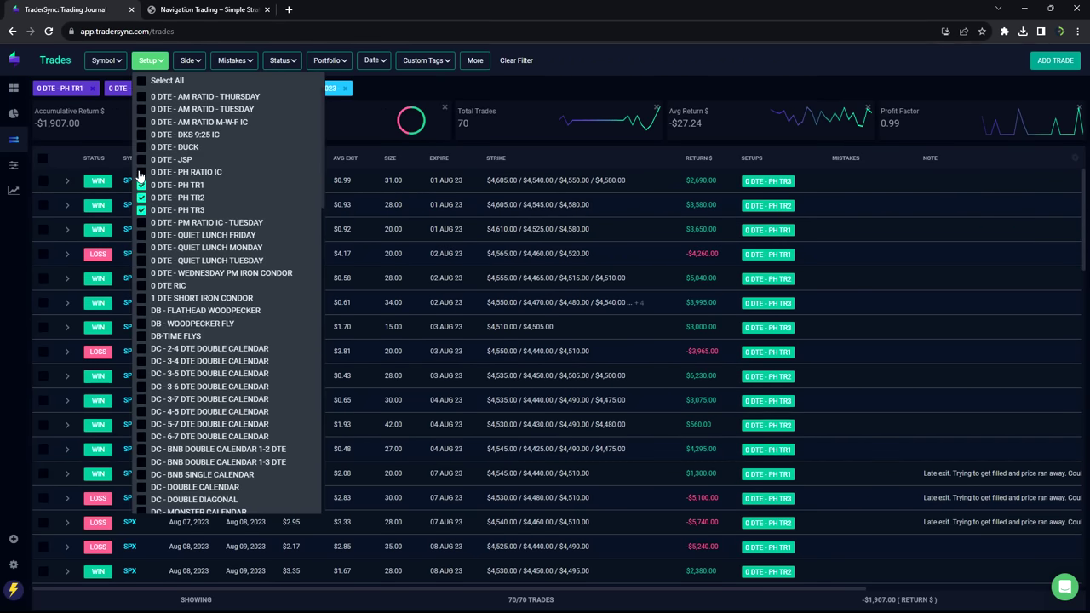
pyautogui.click(142, 184)
pyautogui.click(141, 198)
pyautogui.click(141, 223)
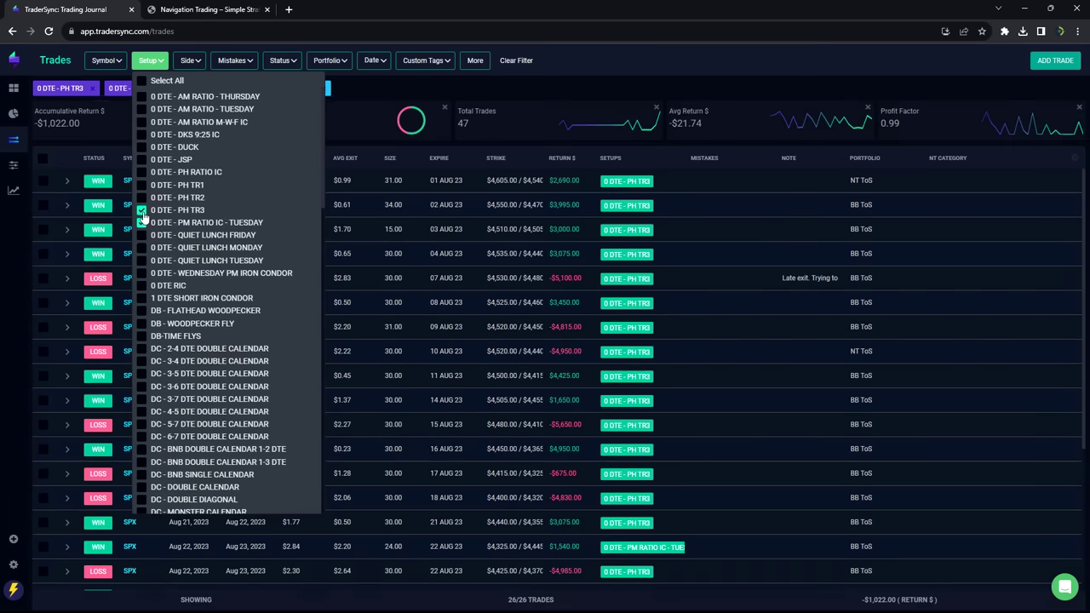
pyautogui.click(141, 209)
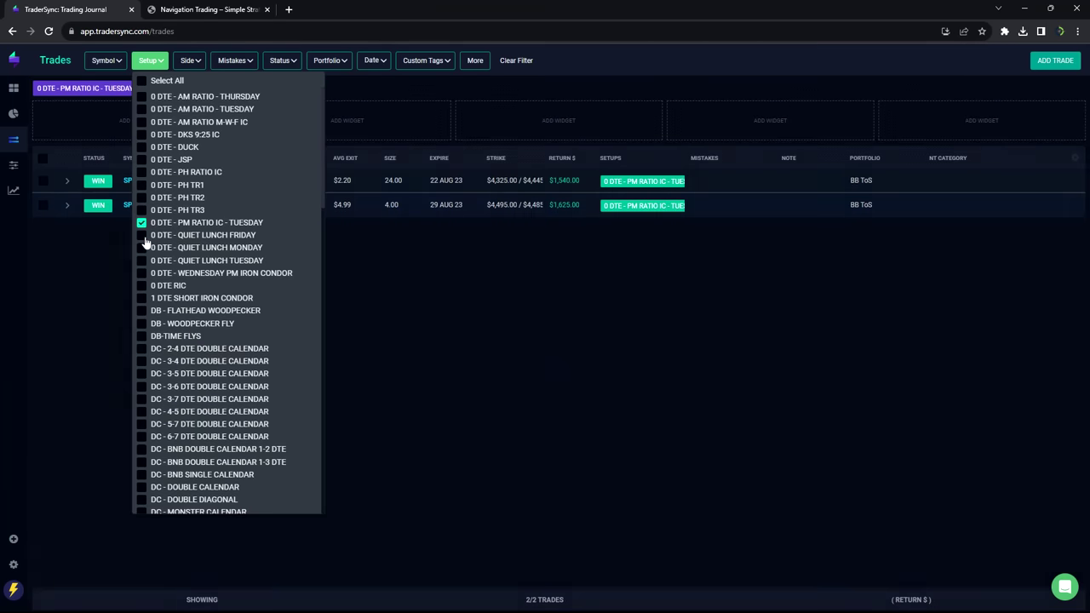
# Add the 0 DTE QUIET LUNCH FRIDAY, MONDAY and TUESDAY setups plus WEDNESDAY PM IRON CONDOR to the setup filter and reload the page.
pyautogui.click(141, 235)
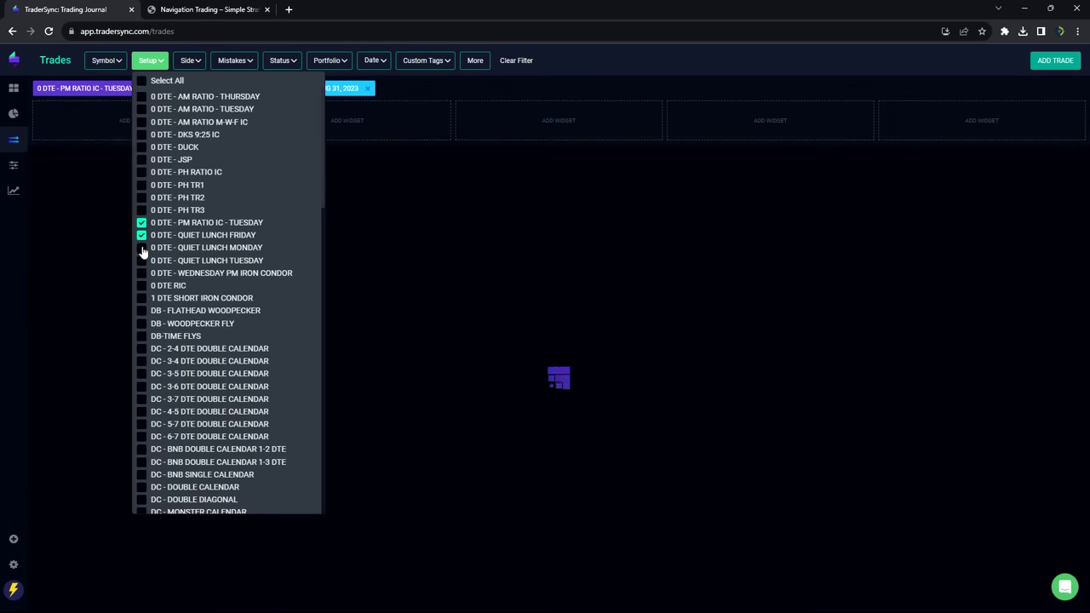
pyautogui.click(141, 248)
pyautogui.click(141, 260)
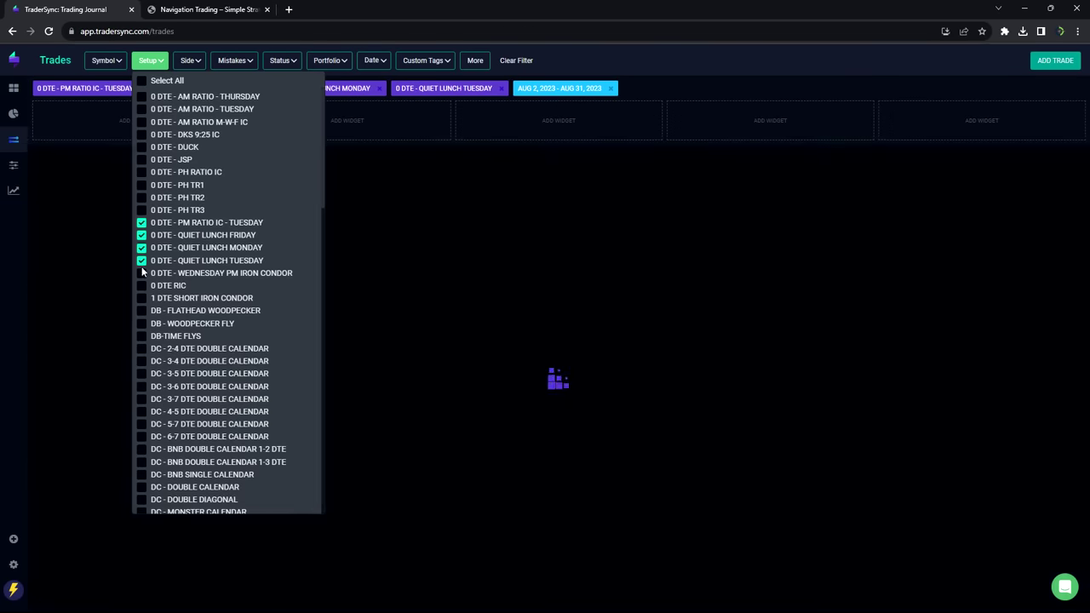
pyautogui.click(141, 273)
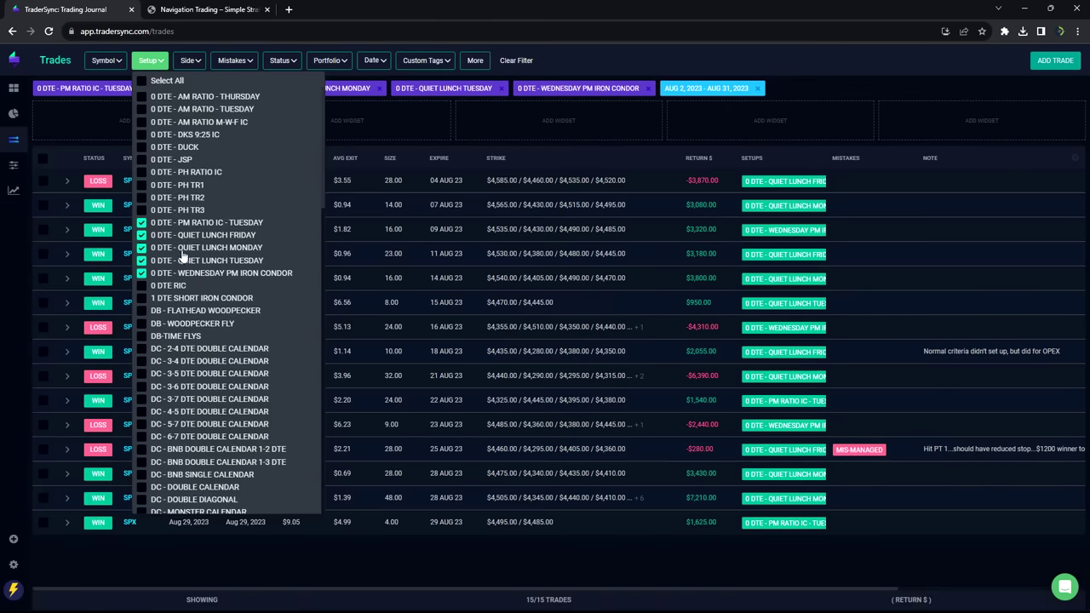
pyautogui.click(48, 32)
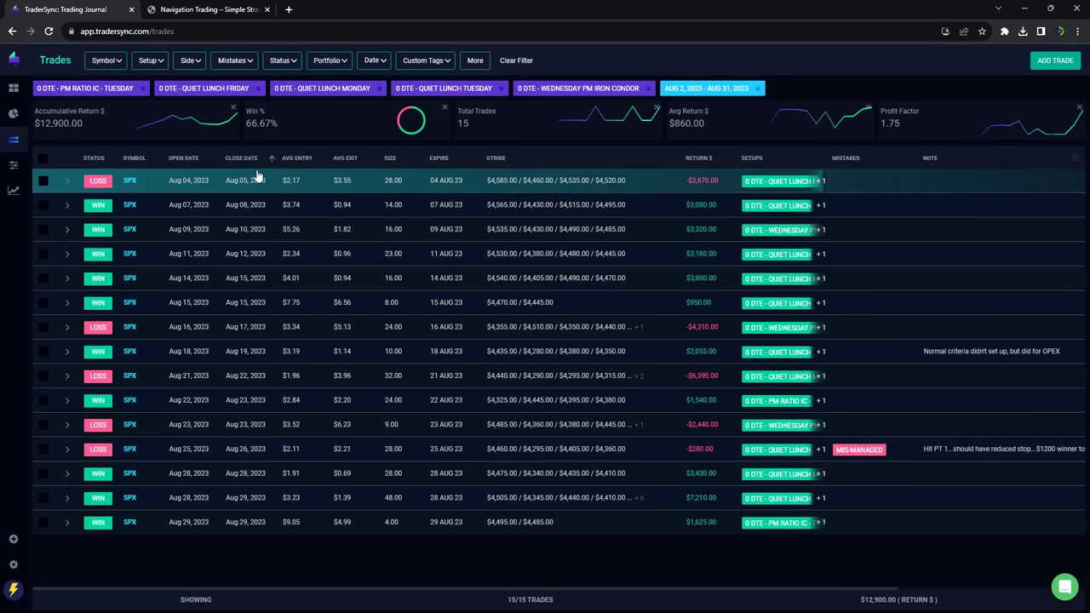
# Replace the PM Ratio, Quiet Lunch and Wednesday PM Iron Condor setups in the filter with 0 DTE RIC.
pyautogui.click(150, 61)
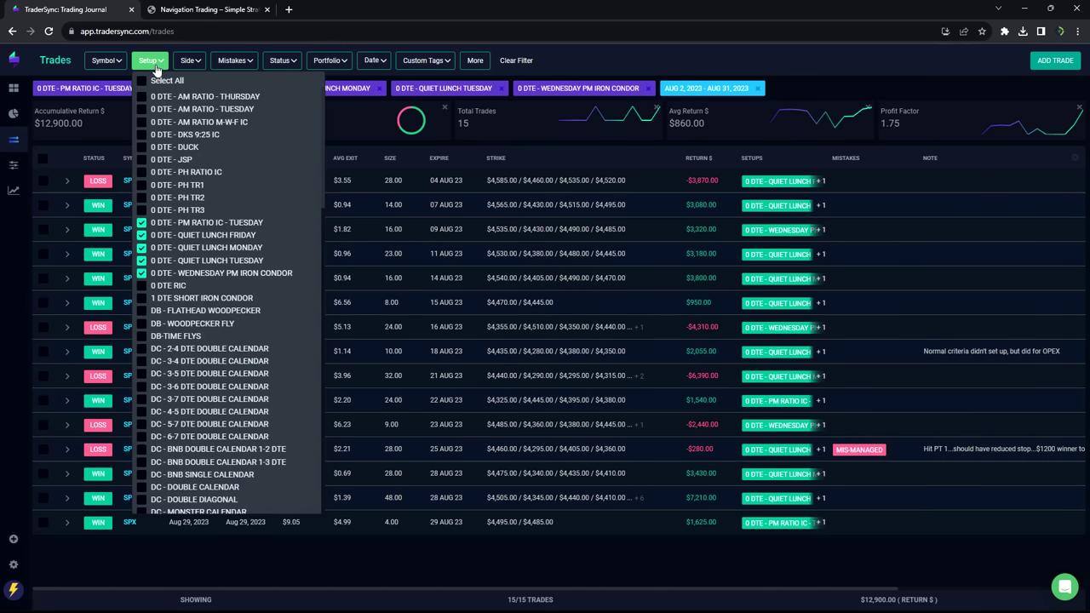
pyautogui.click(142, 223)
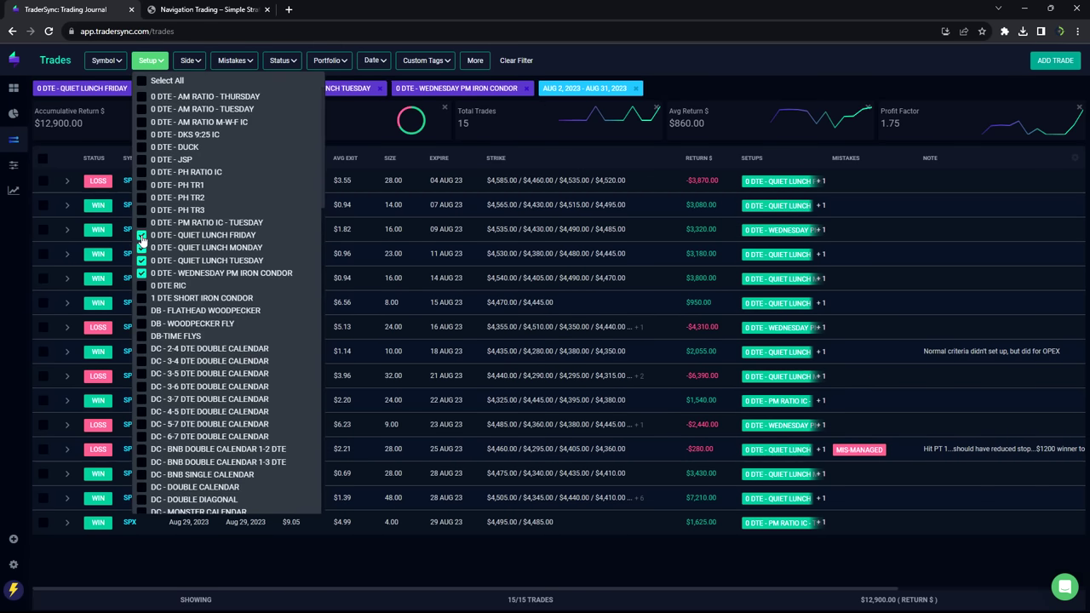
pyautogui.click(142, 235)
pyautogui.click(141, 248)
pyautogui.click(141, 261)
pyautogui.click(142, 274)
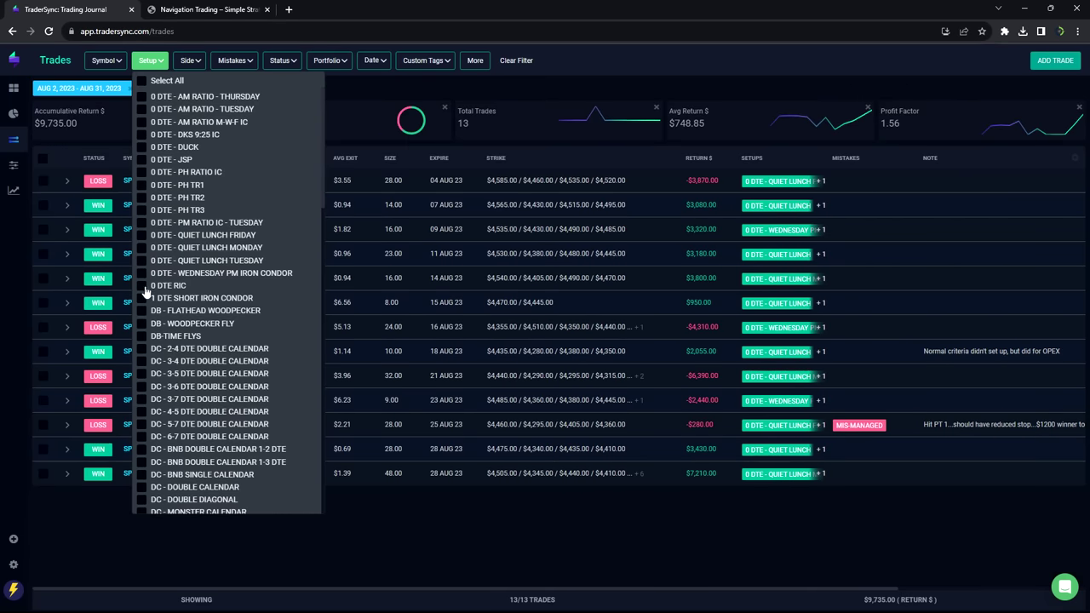
pyautogui.click(141, 286)
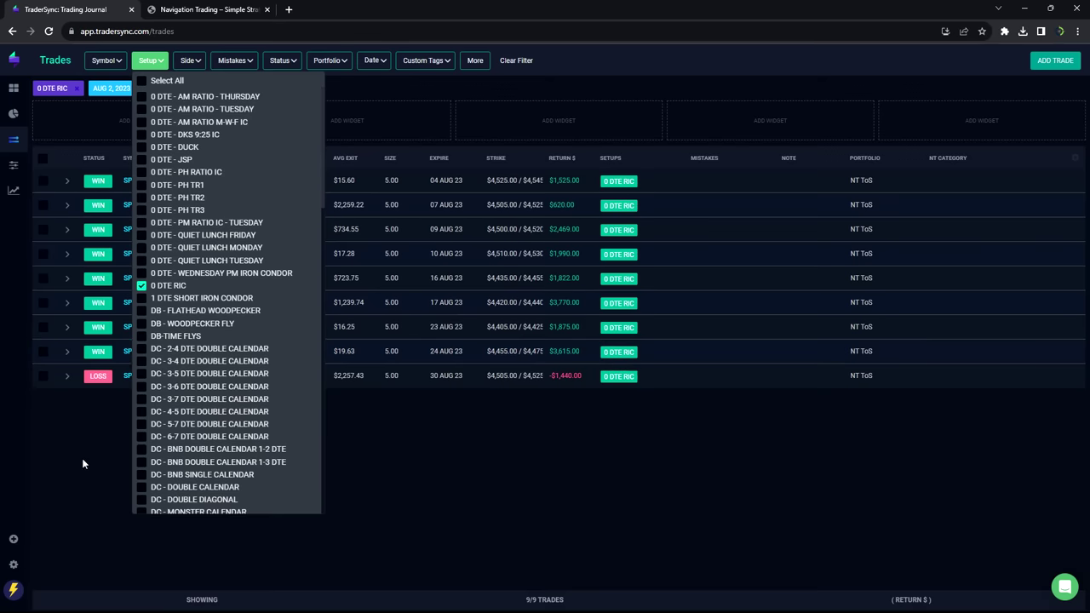
pyautogui.click(82, 498)
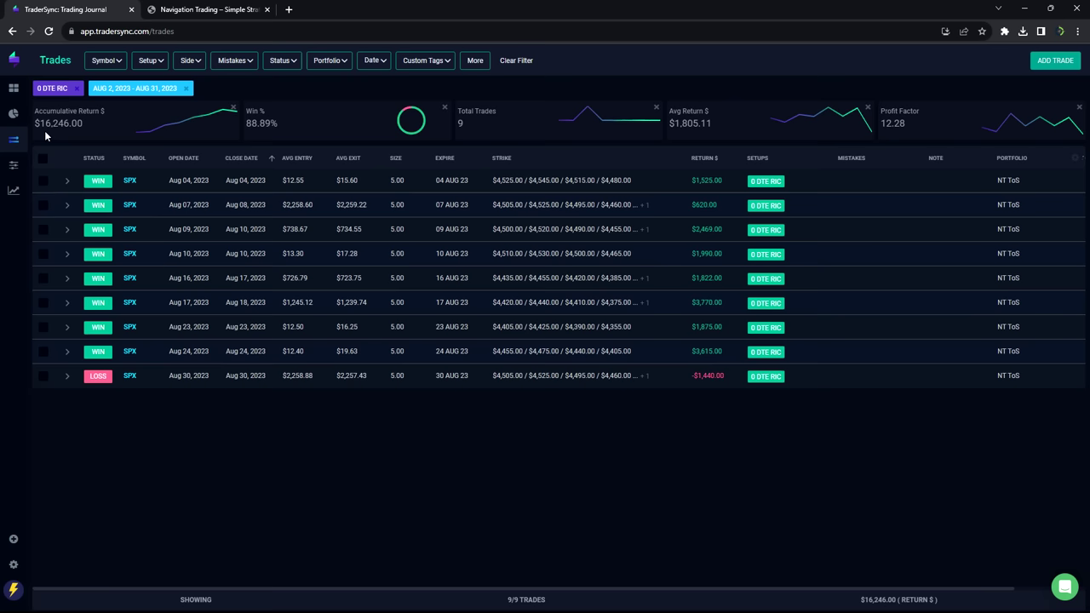
# Replace 0 DTE RIC in the setup filter with DB - FLATHEAD WOODPECKER, DB - WOODPECKER FLY and DB-TIME FLYS, and reload the page.
pyautogui.click(150, 65)
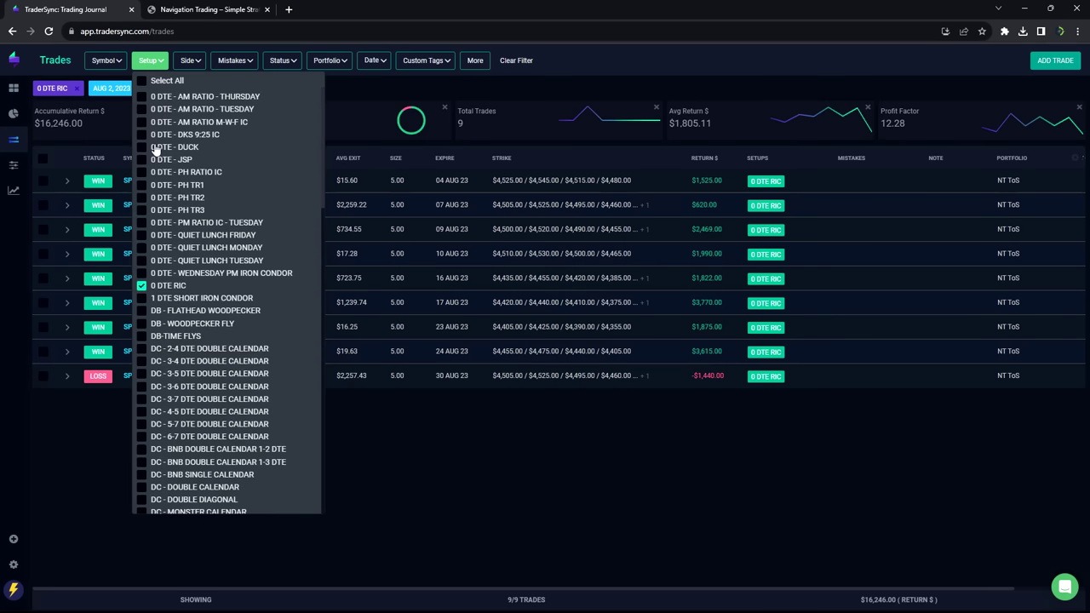
pyautogui.click(142, 286)
pyautogui.click(142, 311)
pyautogui.click(142, 323)
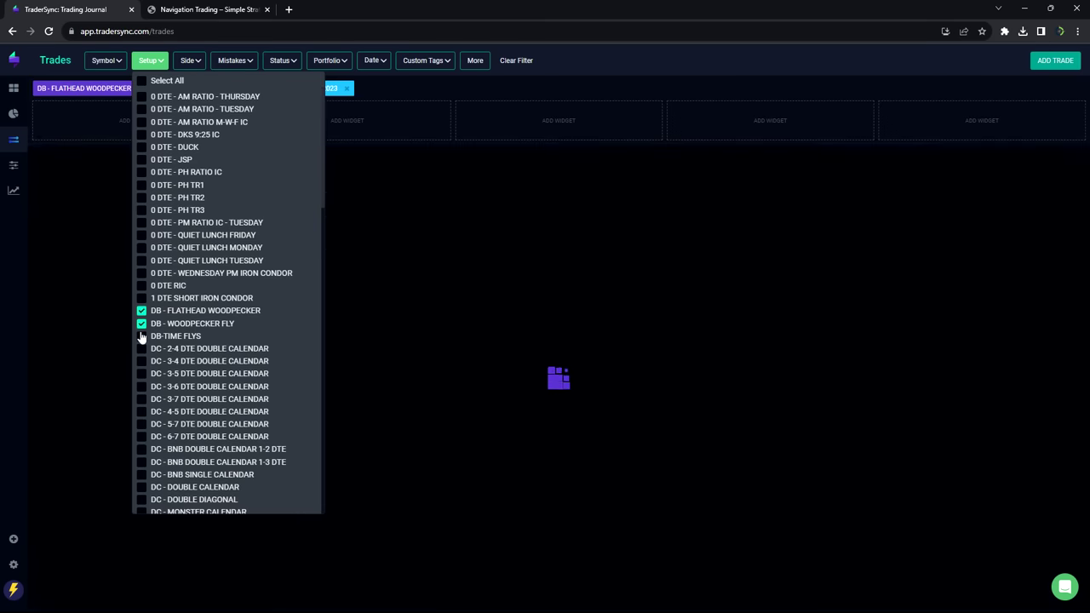
pyautogui.click(141, 337)
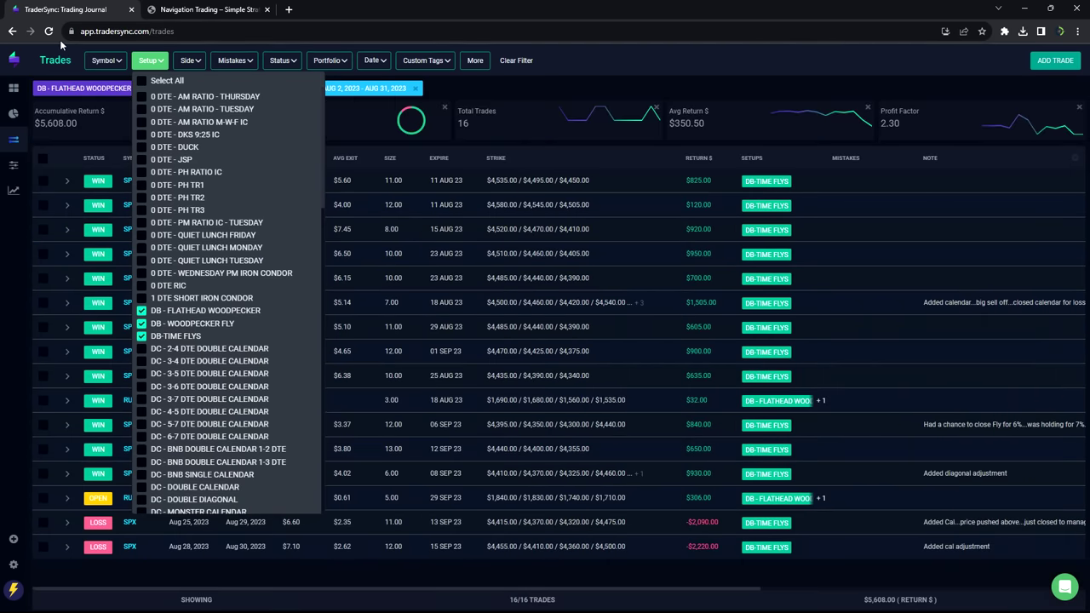
pyautogui.click(48, 31)
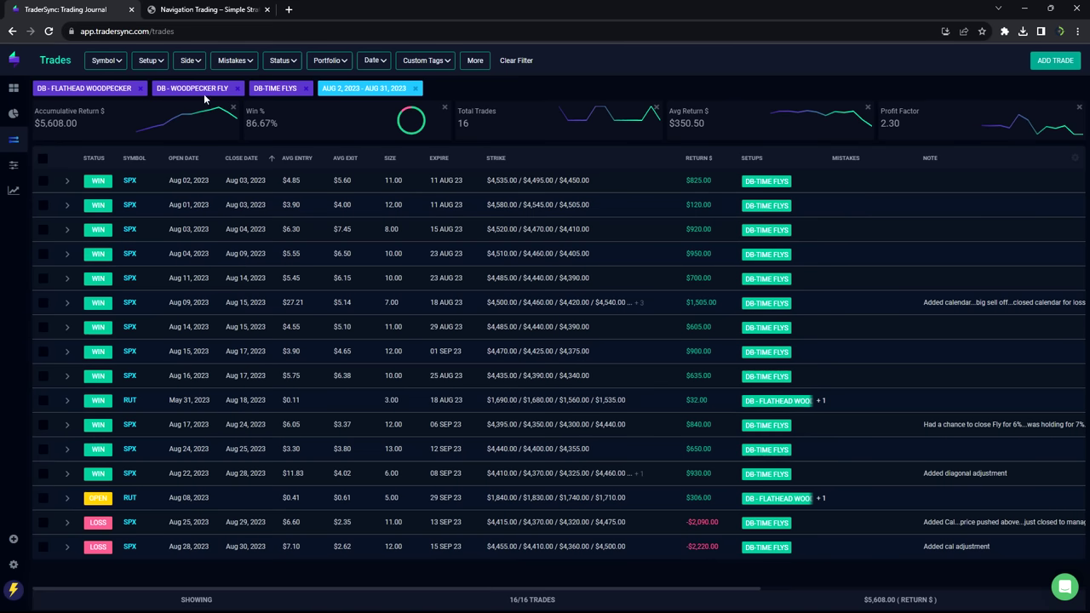
# Remove the three DB setups, Flathead Woodpecker, Woodpecker Fly and Time Flys, from the setup filter.
pyautogui.click(158, 62)
pyautogui.click(141, 311)
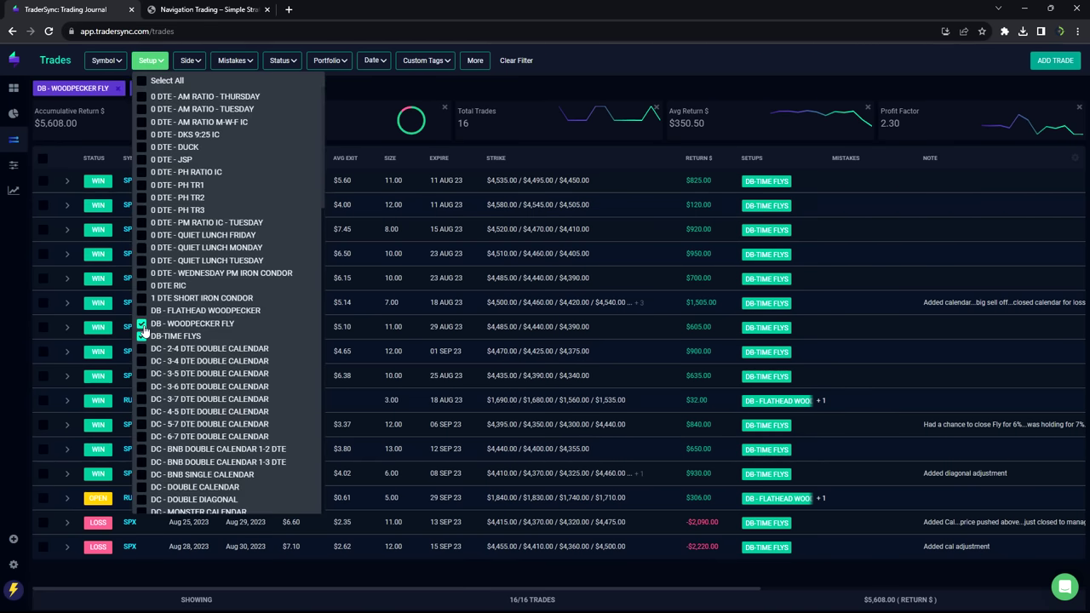
pyautogui.click(141, 324)
pyautogui.click(141, 336)
# Filter by the DC double calendar setups for 2-4, 3-4, 3-5, 3-6, 3-7, 4-5, 5-7 and 6-7 DTE.
pyautogui.click(142, 349)
pyautogui.click(141, 361)
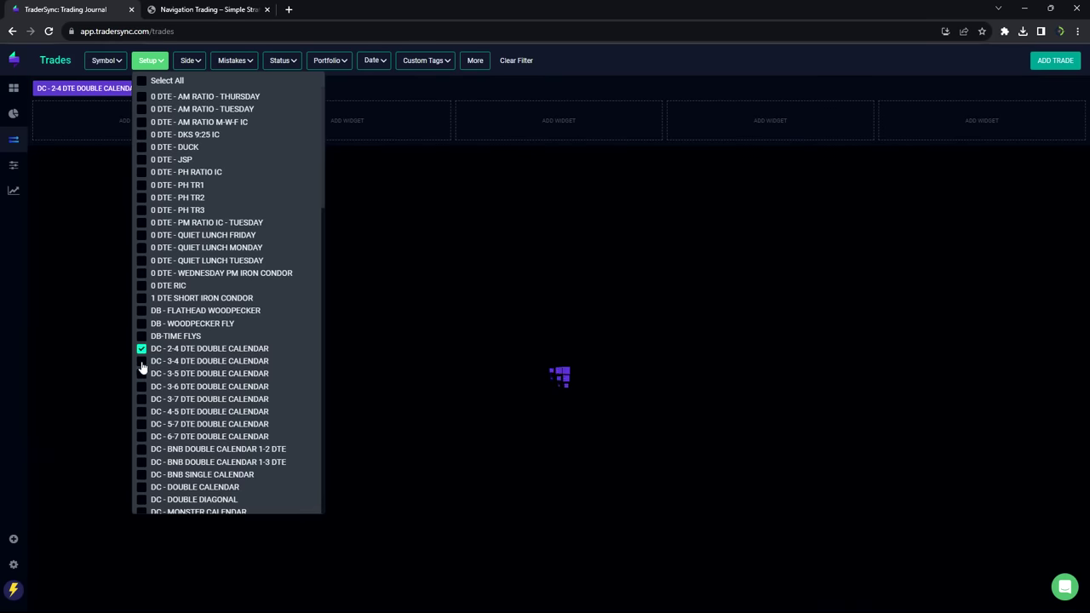
pyautogui.click(141, 373)
pyautogui.click(141, 387)
pyautogui.click(142, 399)
pyautogui.click(141, 411)
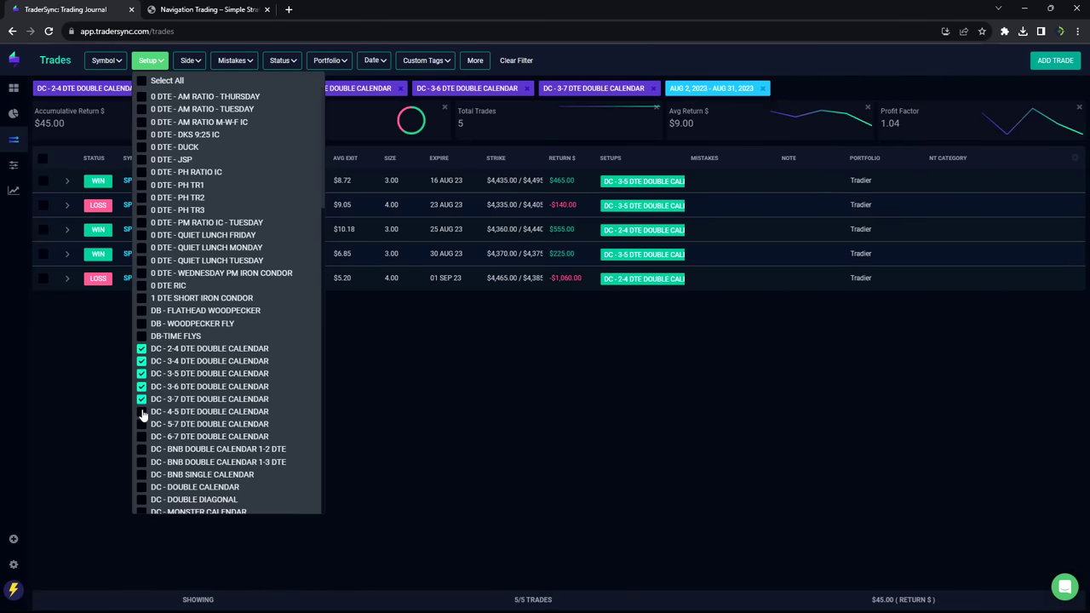
pyautogui.click(141, 424)
pyautogui.click(141, 436)
# Add DC - BNB DOUBLE CALENDAR 1-2 DTE and 1-3 DTE, BNB SINGLE CALENDAR, DOUBLE CALENDAR and DOUBLE DIAGONAL to the setup filter.
pyautogui.click(141, 449)
pyautogui.click(141, 462)
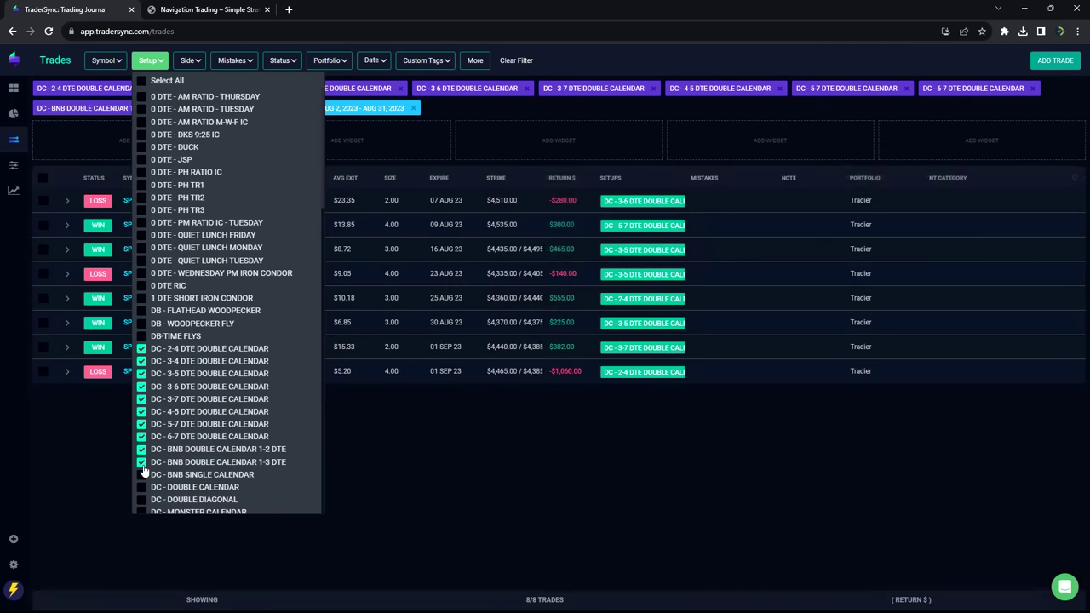
pyautogui.click(141, 474)
pyautogui.click(141, 487)
pyautogui.click(141, 500)
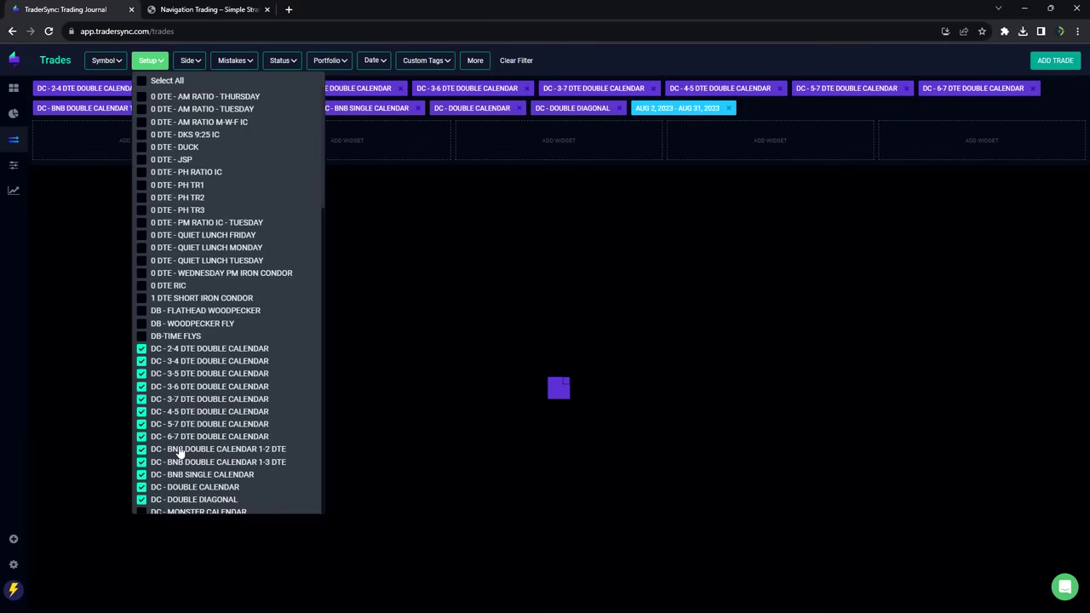
# Add the DC Monster, Report Based Double, Single, TGIF Double and 23 Michael Jordan Double Calendar setups to the filter and reload the page.
pyautogui.scroll(-3, 179, 451)
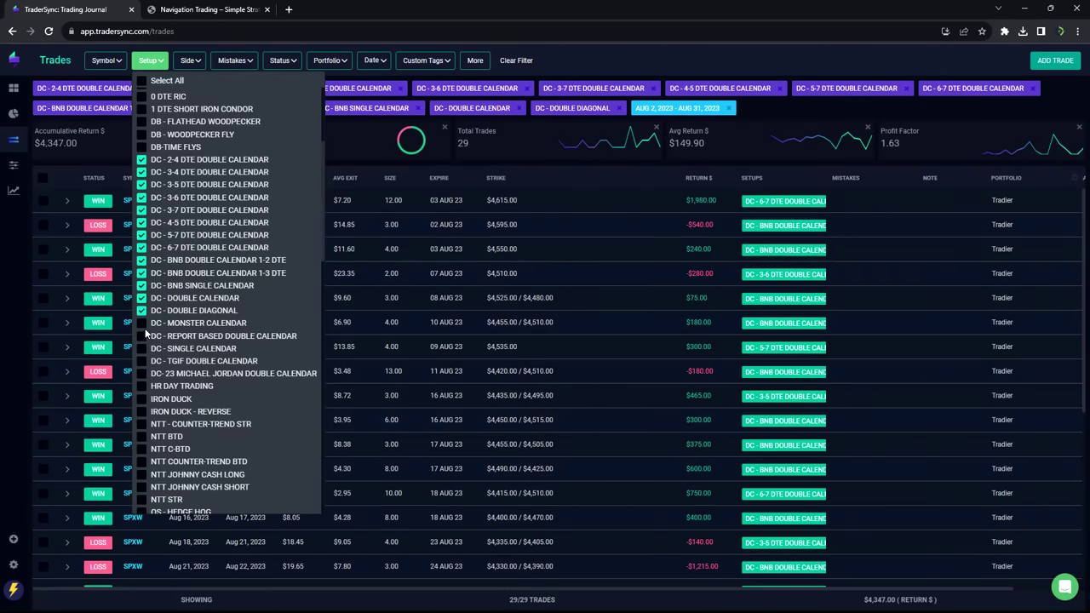
pyautogui.click(142, 322)
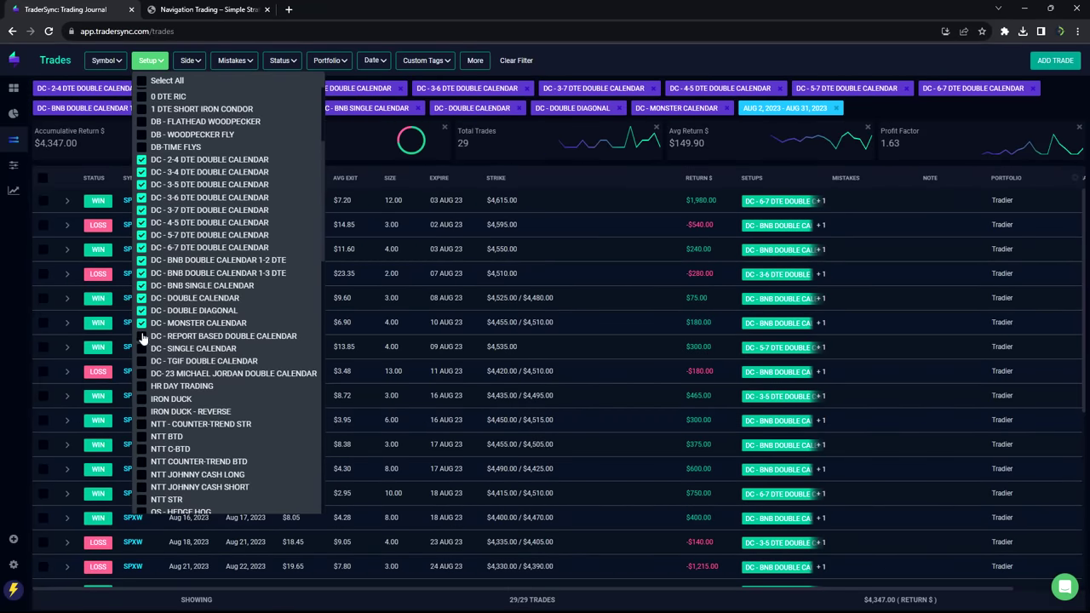
pyautogui.click(141, 335)
pyautogui.click(142, 348)
pyautogui.click(141, 361)
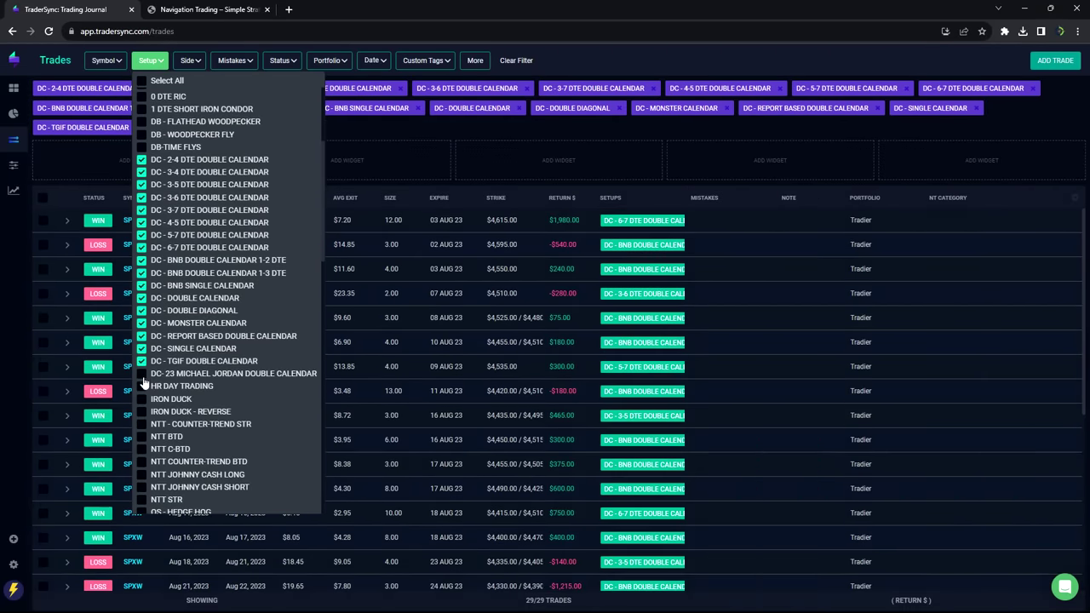
pyautogui.click(141, 373)
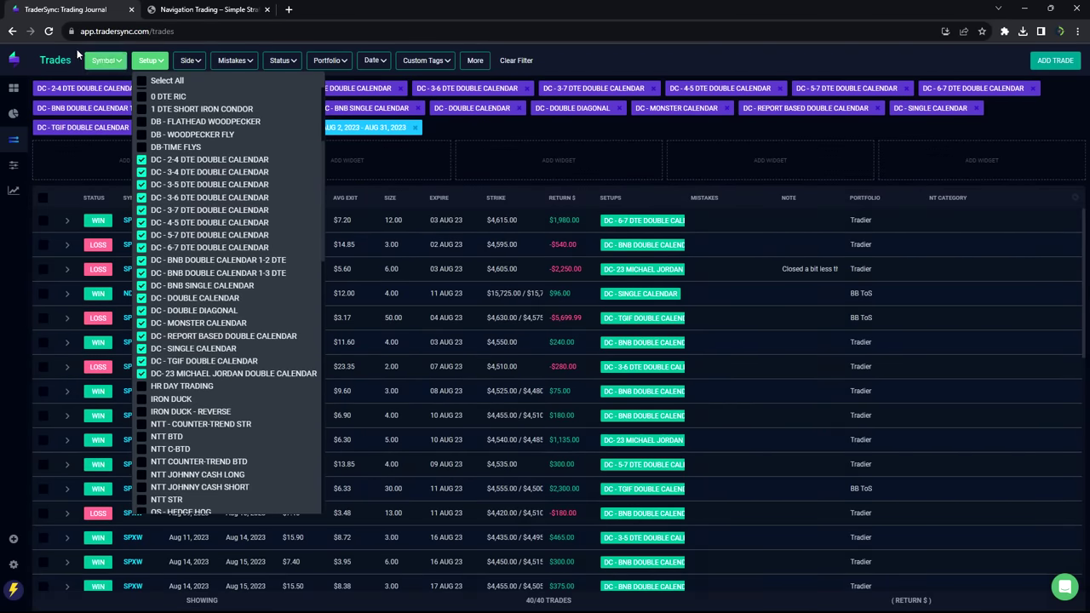
pyautogui.click(48, 30)
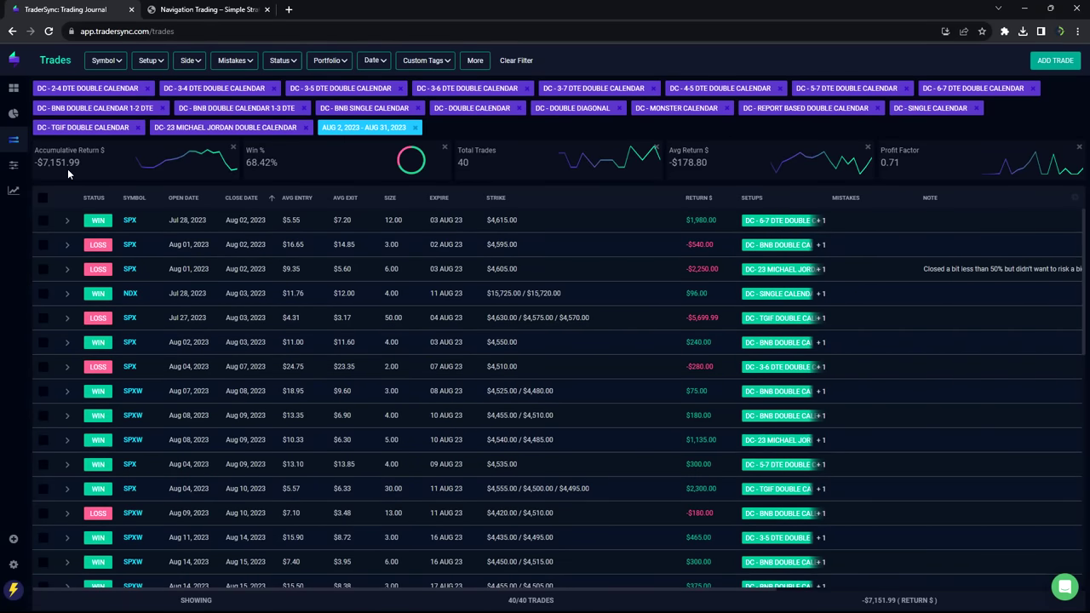
# Set the date filter to Aug 1, 2023 through Aug 31, 2023 and remove DC - TGIF DOUBLE CALENDAR from the setup filter.
pyautogui.click(371, 62)
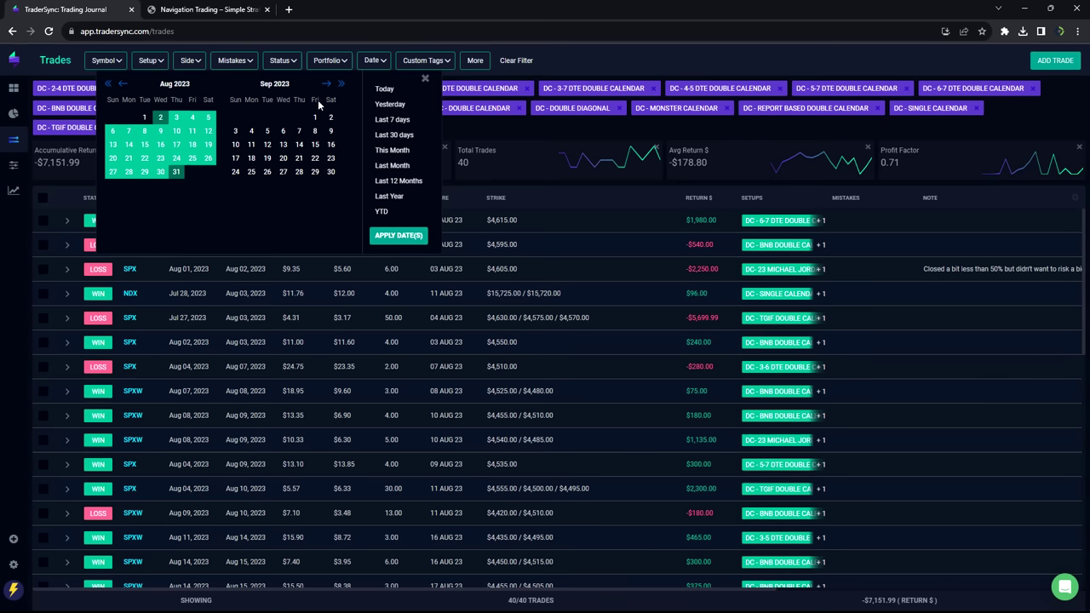
pyautogui.click(143, 119)
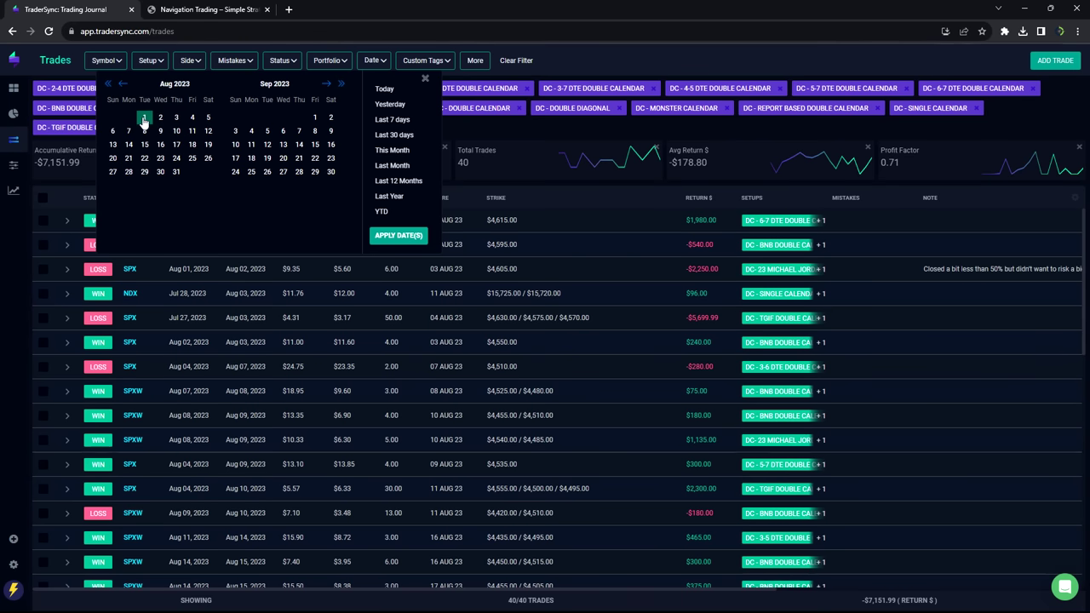
pyautogui.click(176, 173)
pyautogui.click(398, 235)
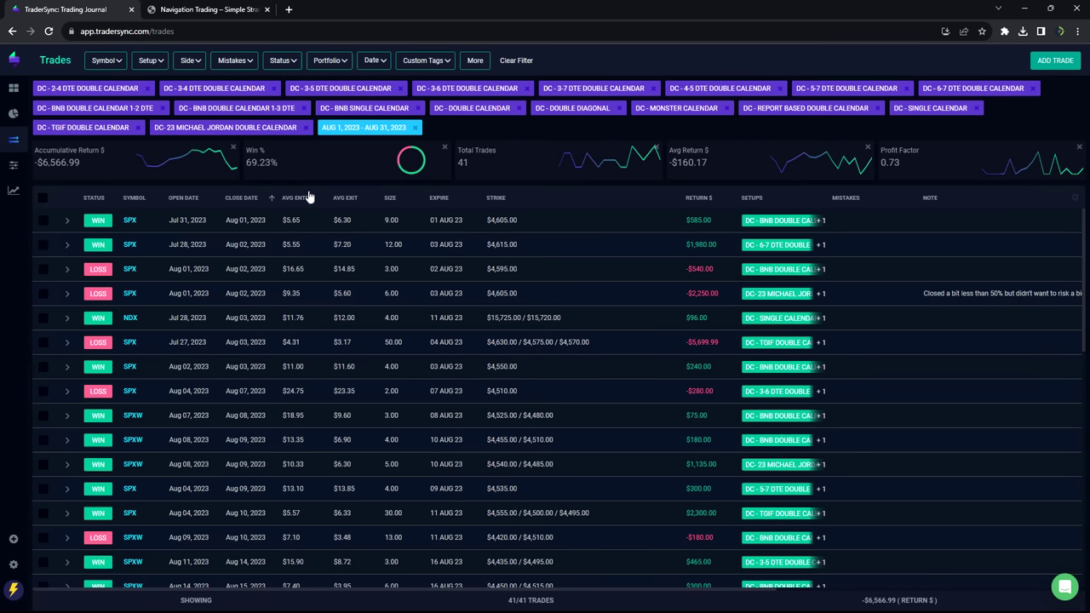
pyautogui.click(137, 128)
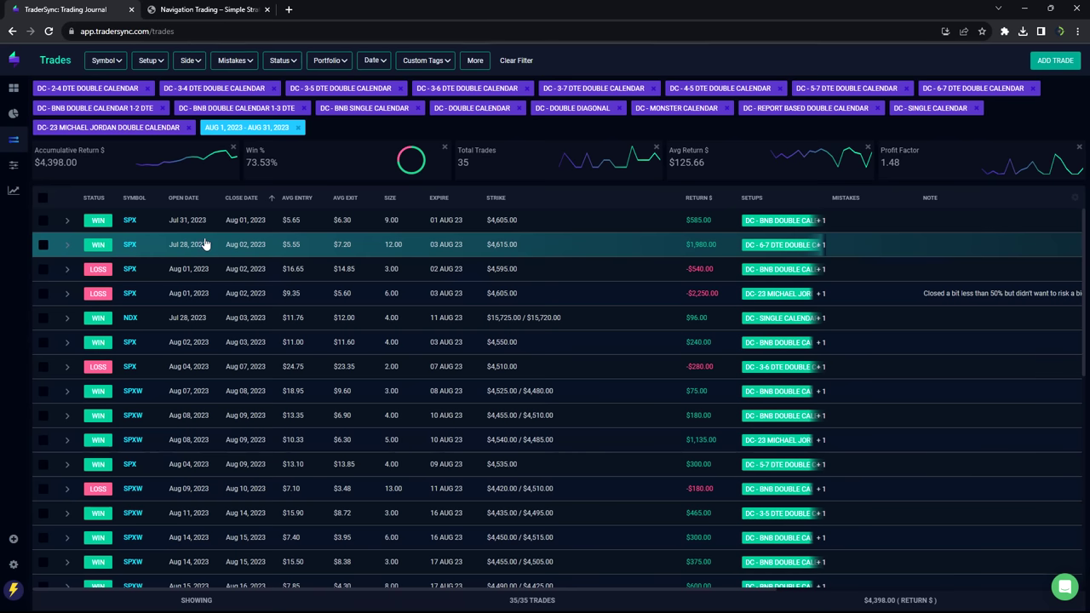
# Clear all setups from the setup filter, filter by IRON DUCK only, and reload the page.
pyautogui.click(149, 61)
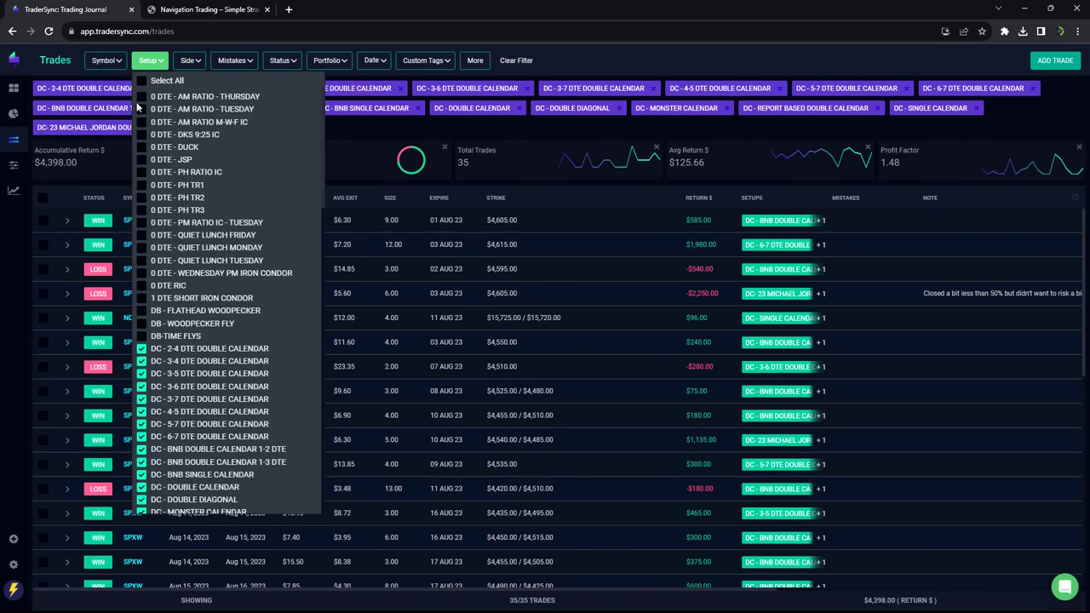
pyautogui.click(141, 81)
pyautogui.click(141, 81)
pyautogui.scroll(-2, 209, 231)
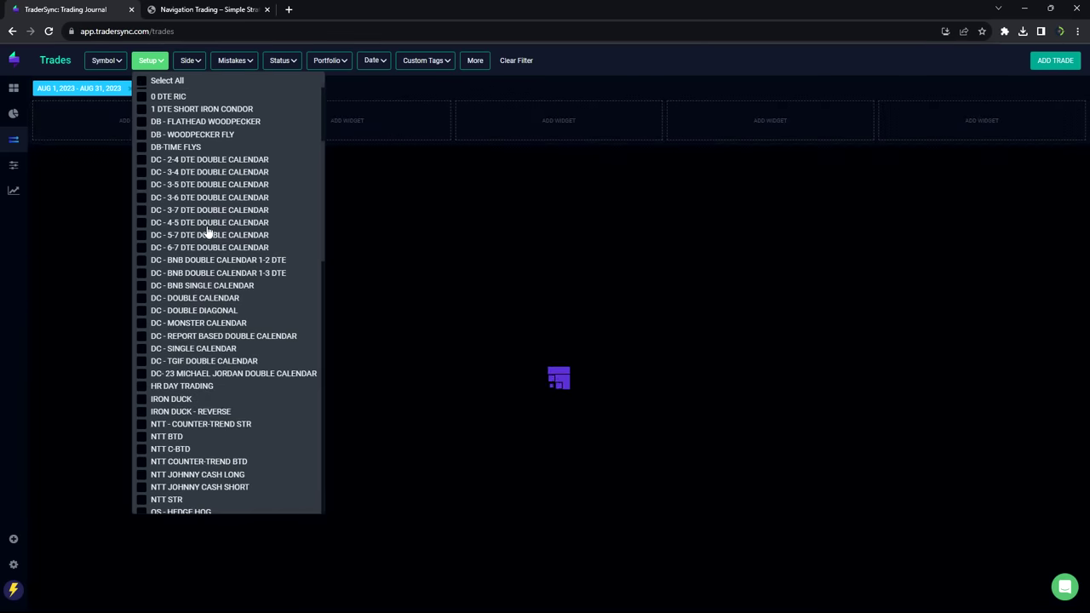
pyautogui.click(142, 400)
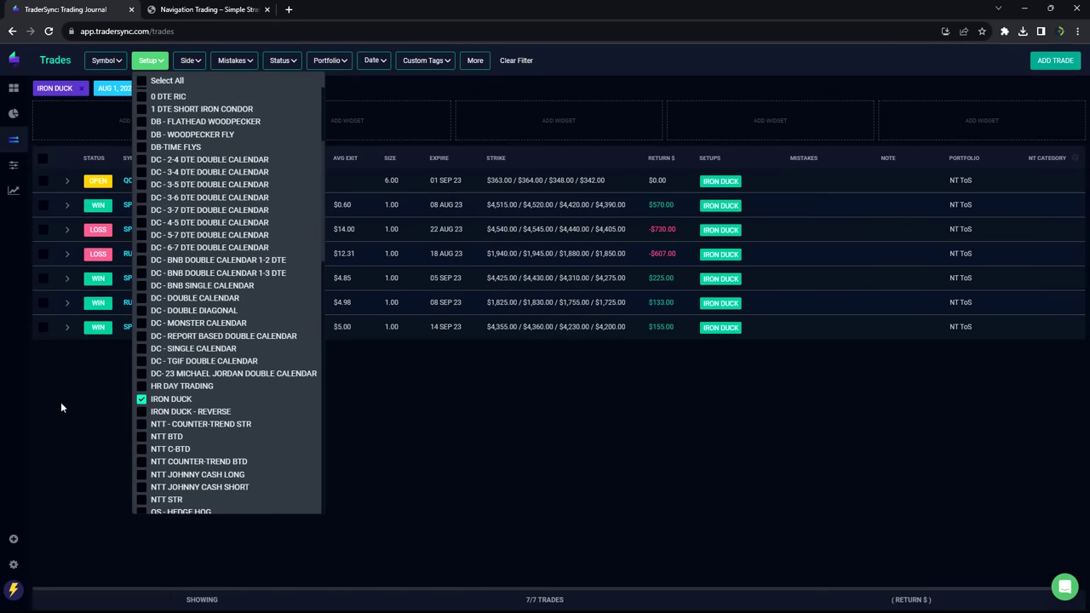
pyautogui.click(60, 407)
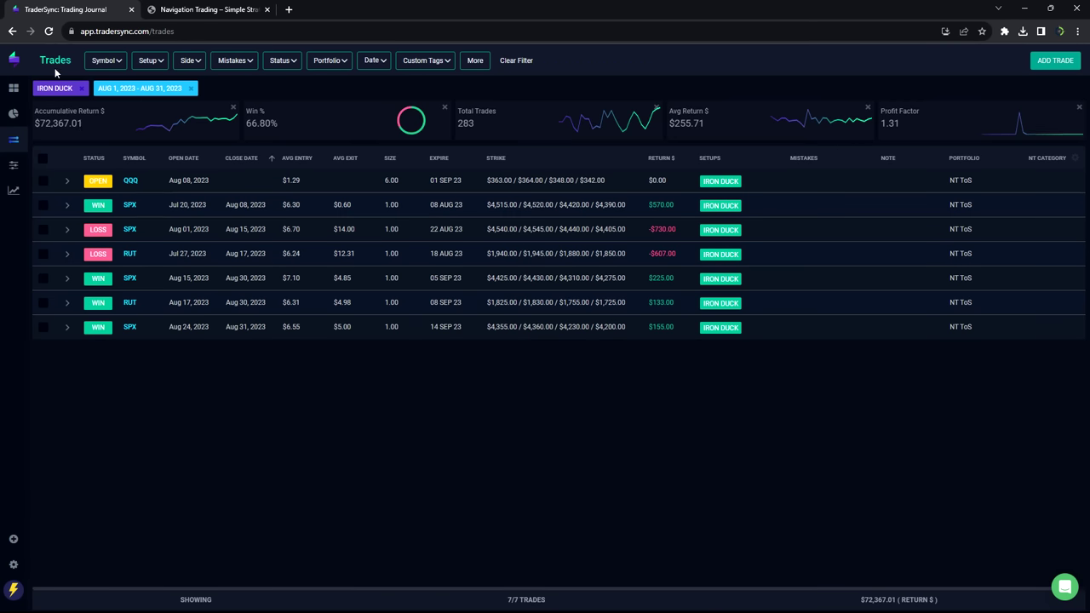
pyautogui.click(48, 32)
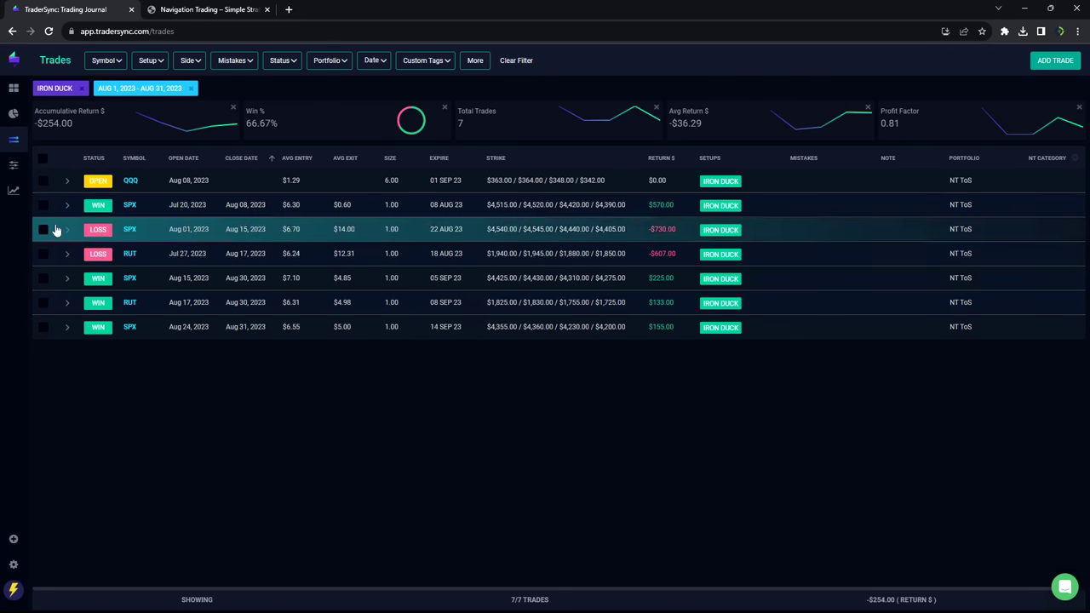
# Replace IRON DUCK in the setup filter with OS - HEDGE HOG, REVERSE HEDGE HOG, SHORT STRANGLE and VOLATILITY CONTRACTION, and reload the page.
pyautogui.click(147, 65)
pyautogui.scroll(-5, 192, 281)
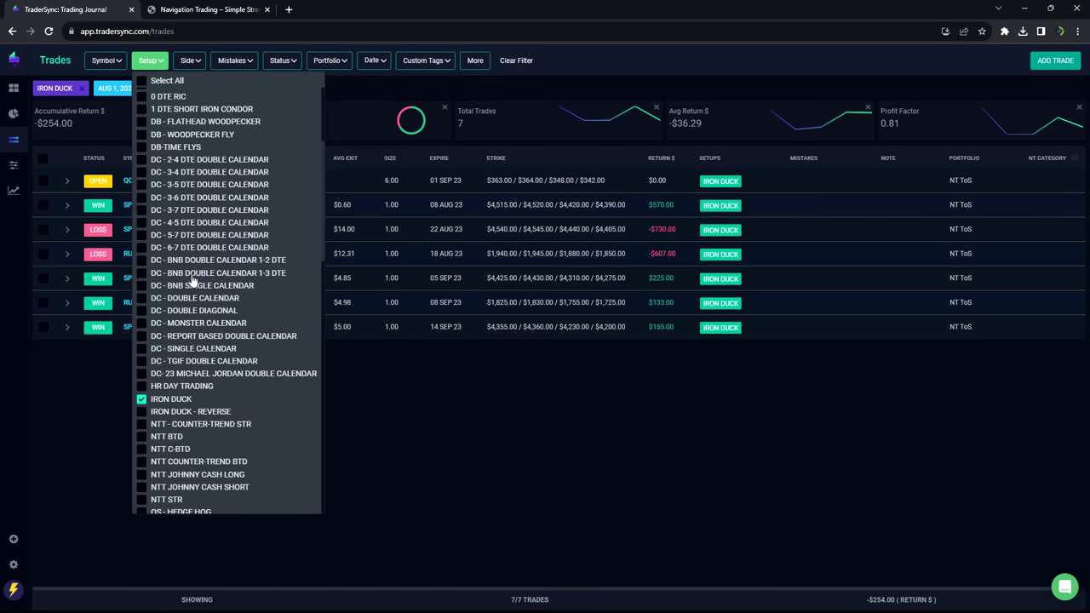
pyautogui.click(141, 209)
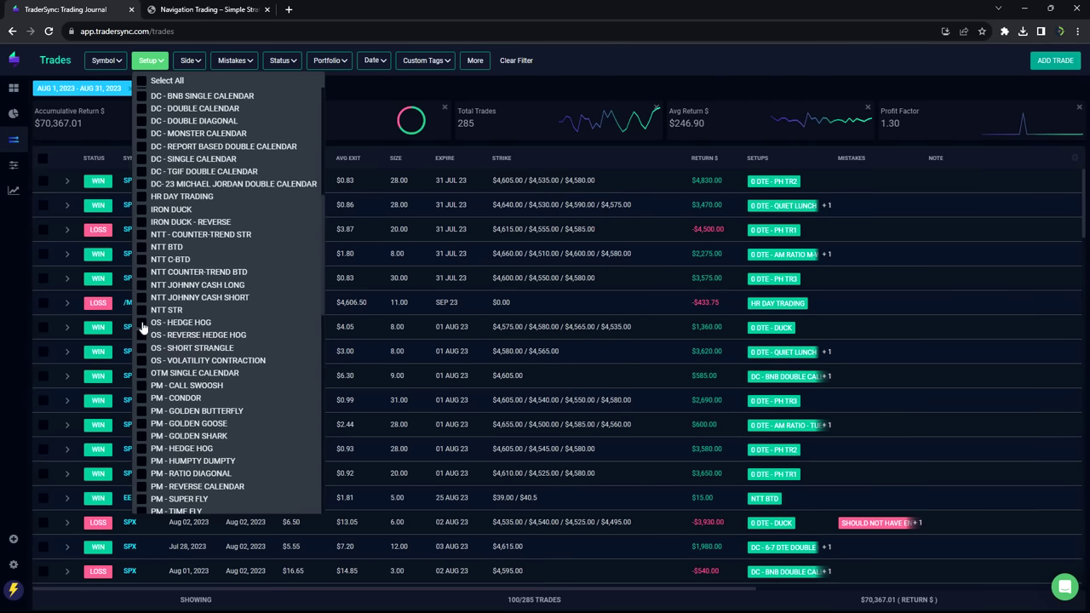
pyautogui.click(142, 322)
pyautogui.click(141, 335)
pyautogui.click(141, 349)
pyautogui.click(141, 360)
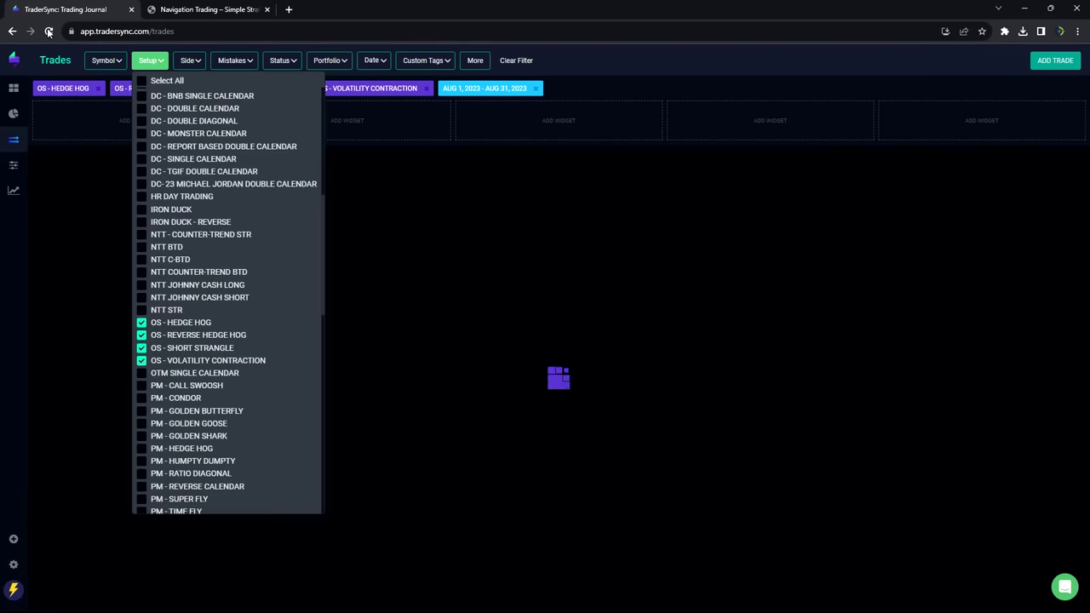
pyautogui.click(49, 31)
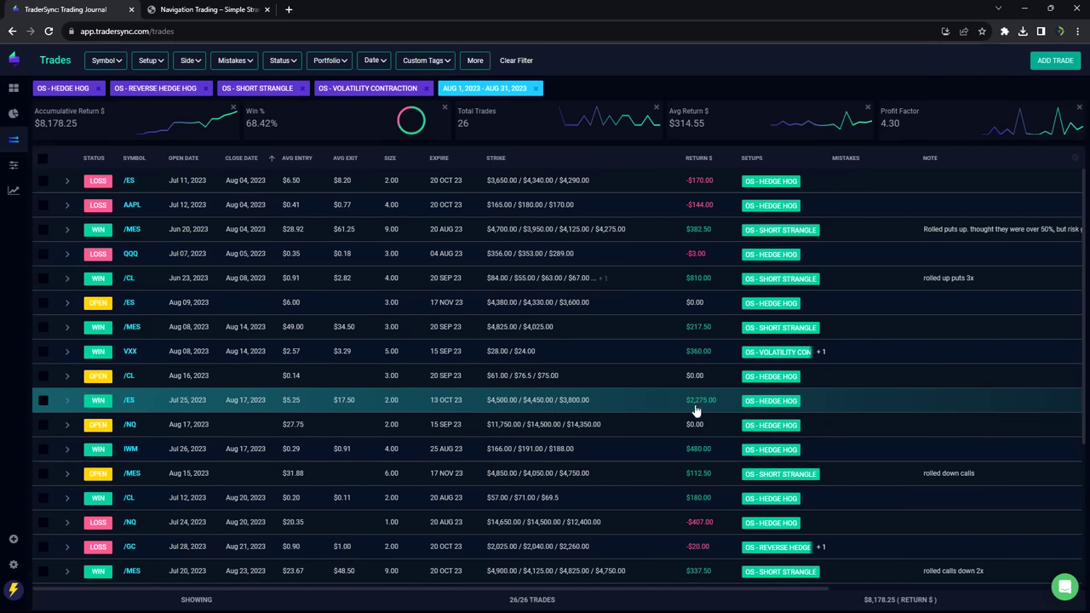
# Look through the option selling trades and remove all four OS setups from the setup filter.
pyautogui.scroll(-2, 686, 405)
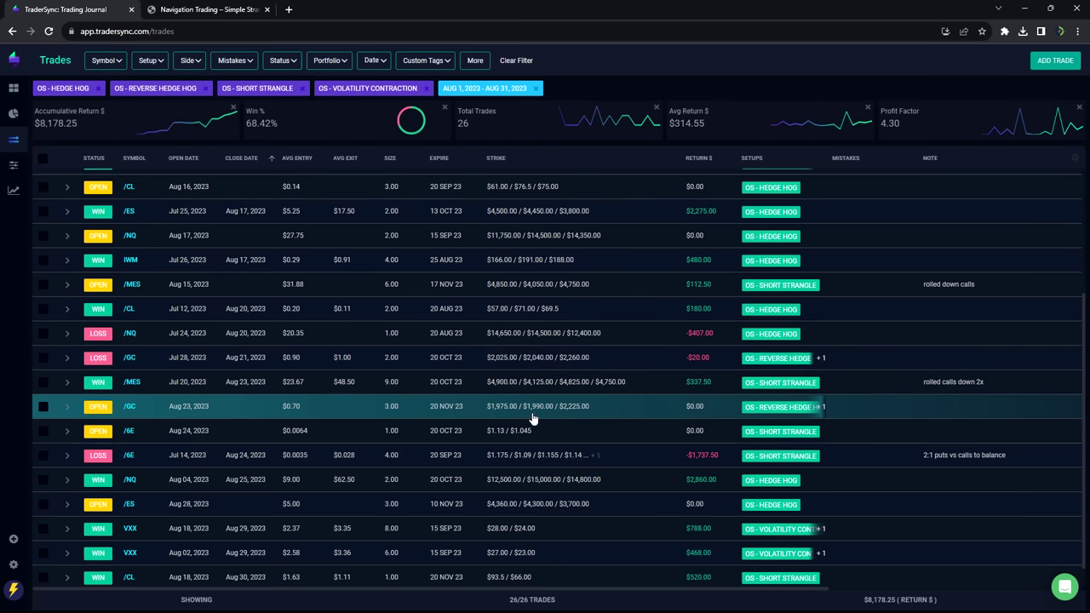
pyautogui.scroll(-1, 529, 414)
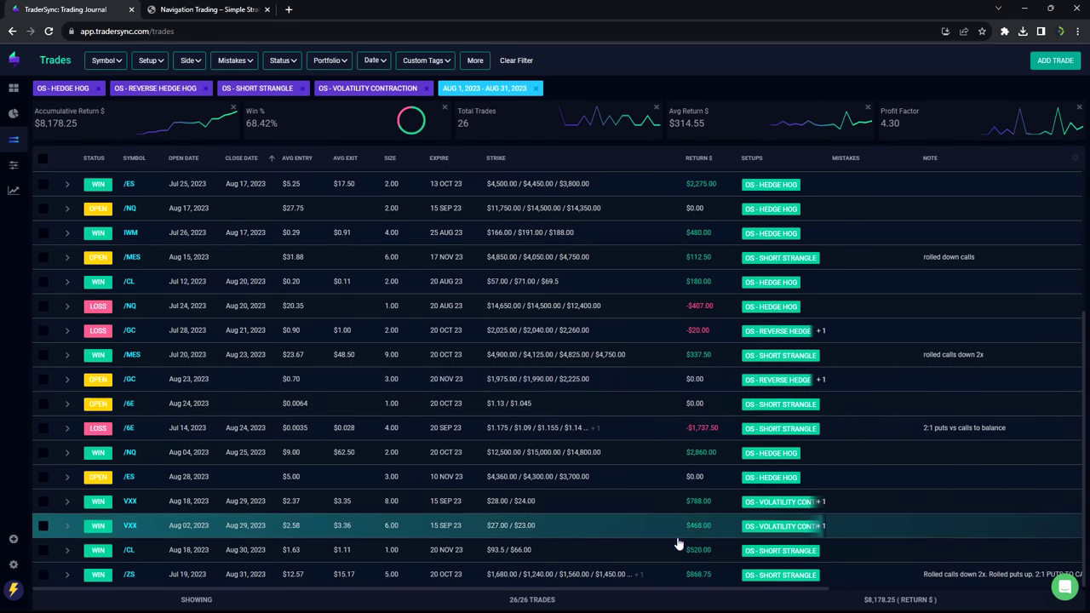
pyautogui.scroll(3, 379, 282)
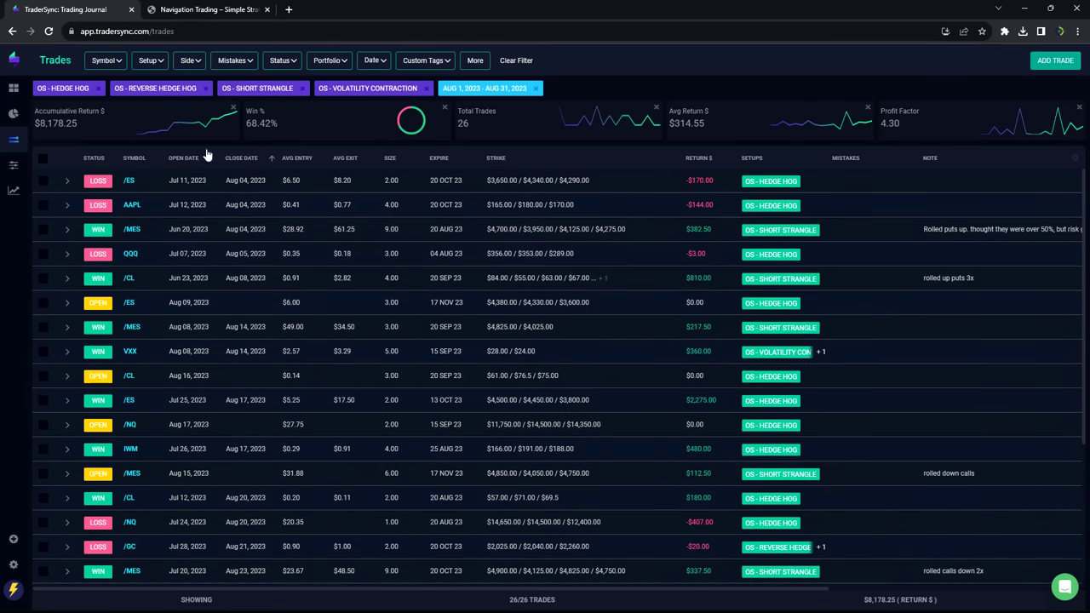
pyautogui.click(158, 64)
pyautogui.scroll(-5, 194, 256)
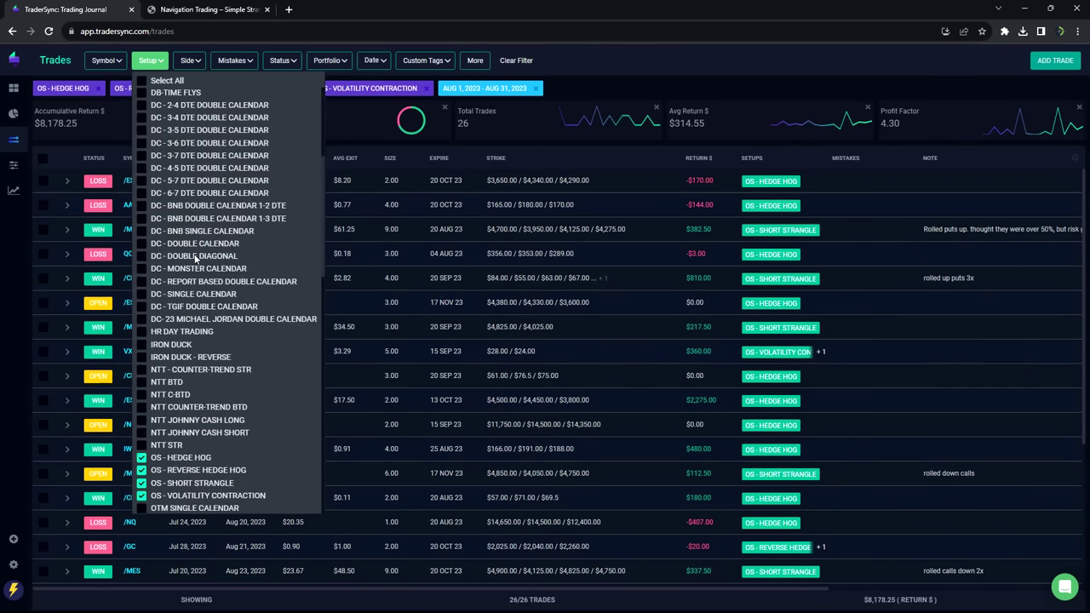
pyautogui.click(141, 321)
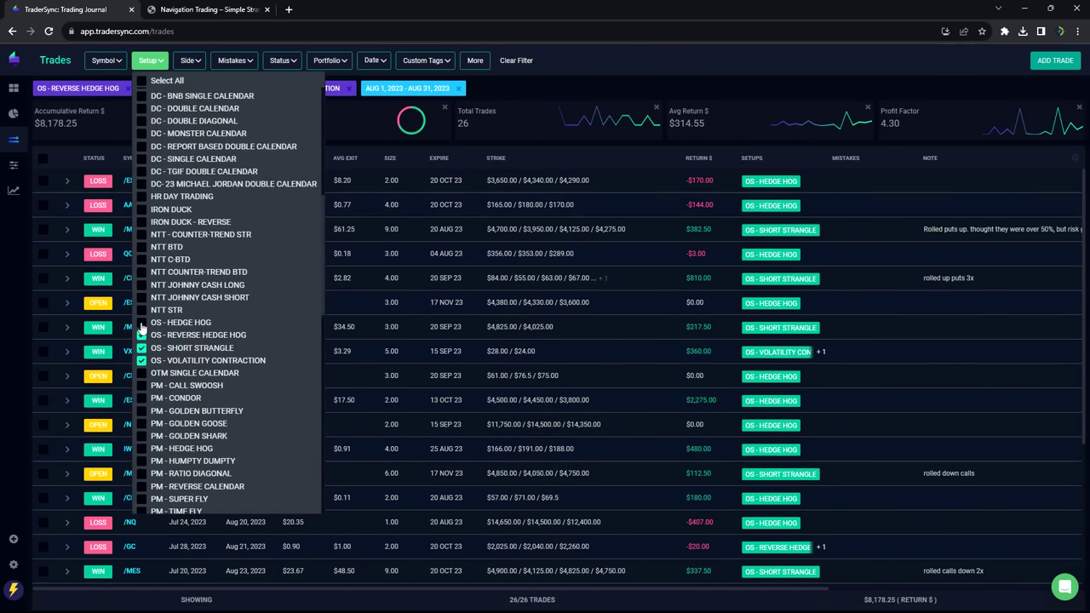
pyautogui.click(141, 334)
pyautogui.click(142, 348)
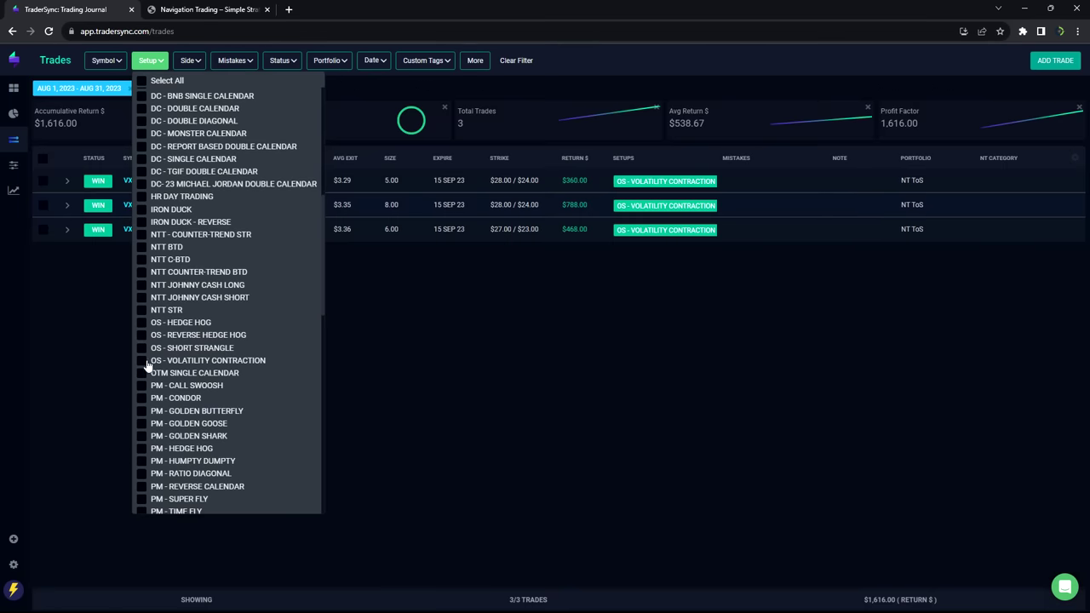
pyautogui.click(142, 361)
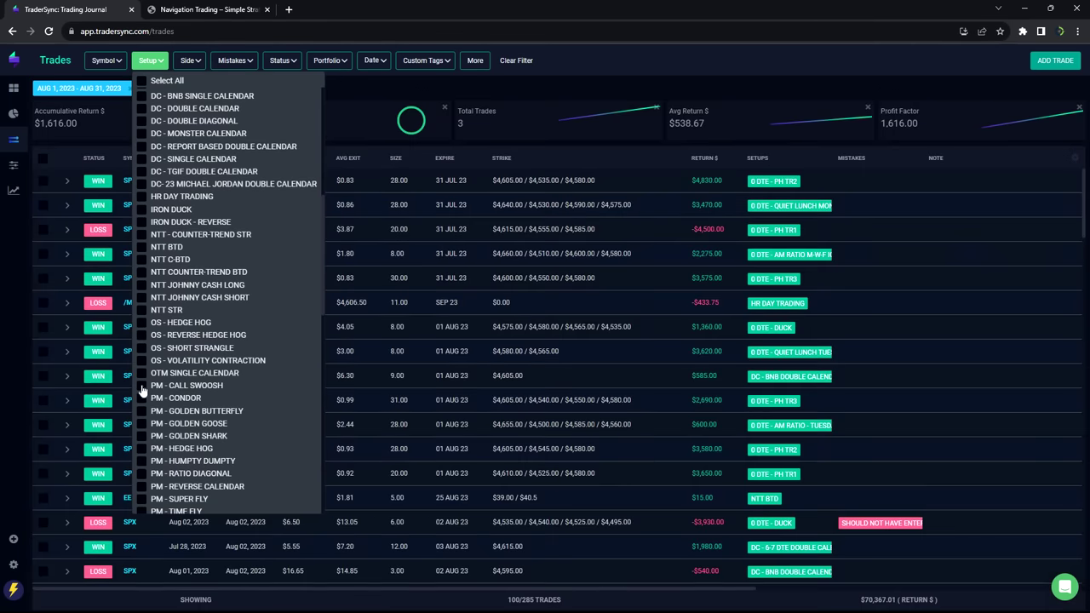
# Add PM - CALL SWOOSH, CONDOR, GOLDEN BUTTERFLY, GOLDEN GOOSE, GOLDEN SHARK, HEDGE HOG and HUMPTY DUMPTY to the setup filter.
pyautogui.click(141, 386)
pyautogui.click(142, 398)
pyautogui.click(141, 410)
pyautogui.click(142, 423)
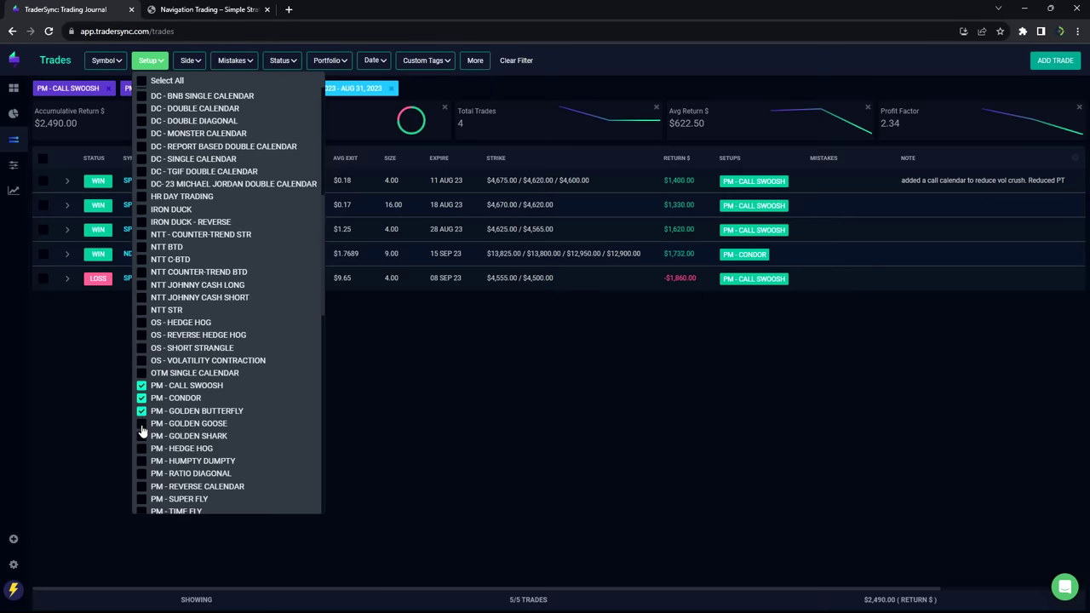
pyautogui.click(142, 436)
pyautogui.click(141, 449)
pyautogui.click(141, 461)
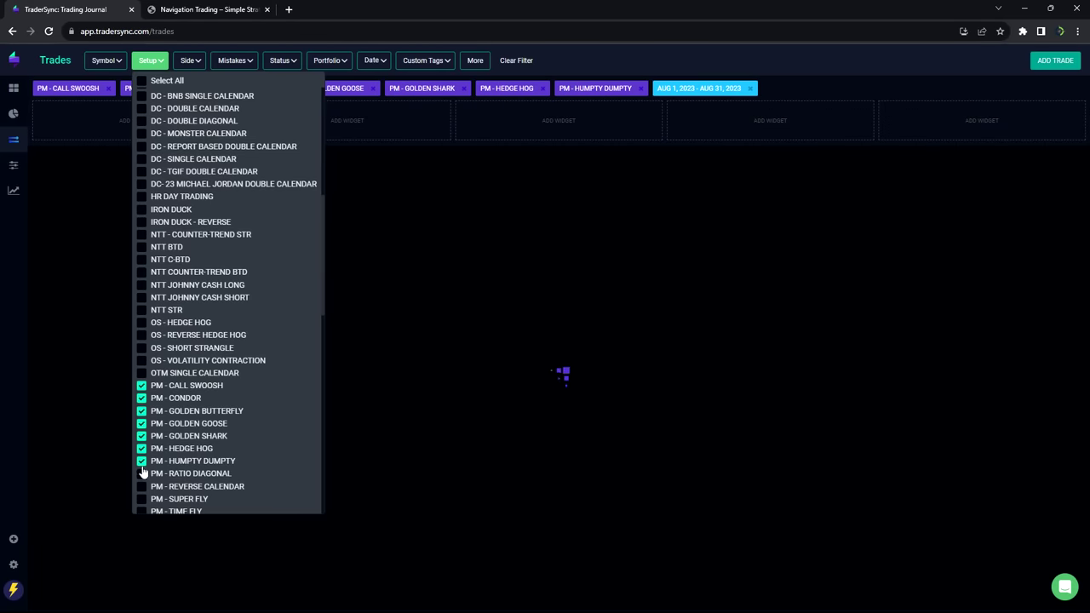
# Add PM - RATIO DIAGONAL, REVERSE CALENDAR, SUPER FLY and TIME FLY to the setup filter and reload the page.
pyautogui.click(142, 474)
pyautogui.click(141, 486)
pyautogui.click(141, 499)
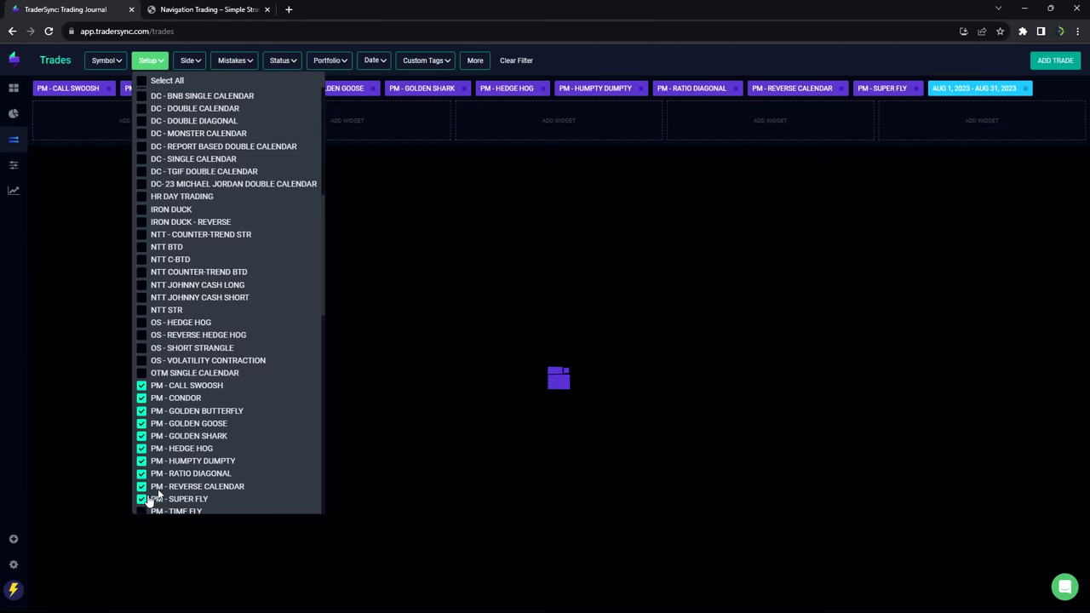
pyautogui.scroll(-2, 194, 451)
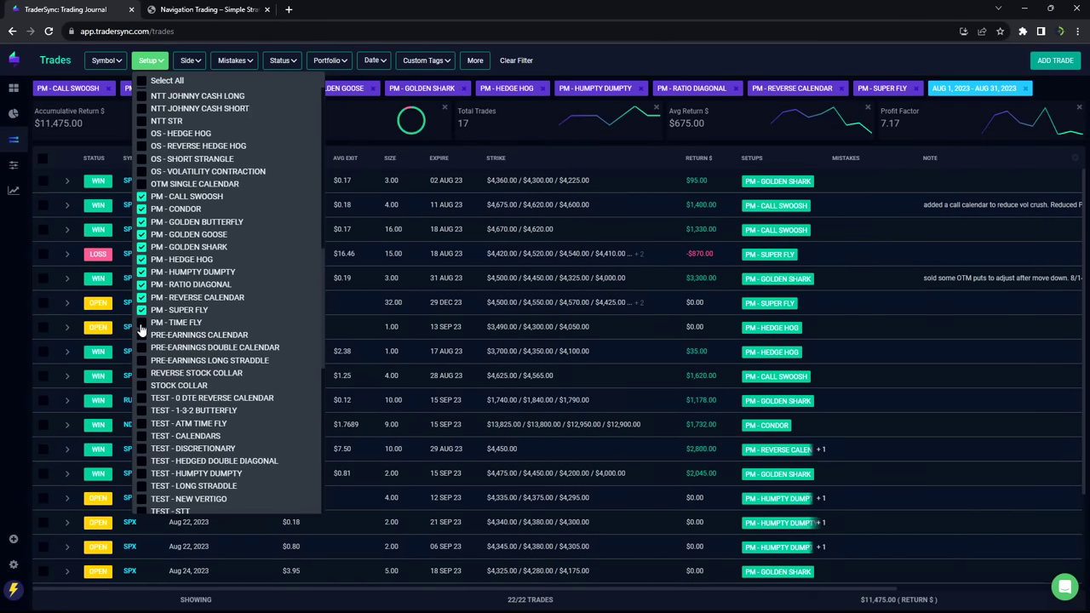
pyautogui.click(142, 322)
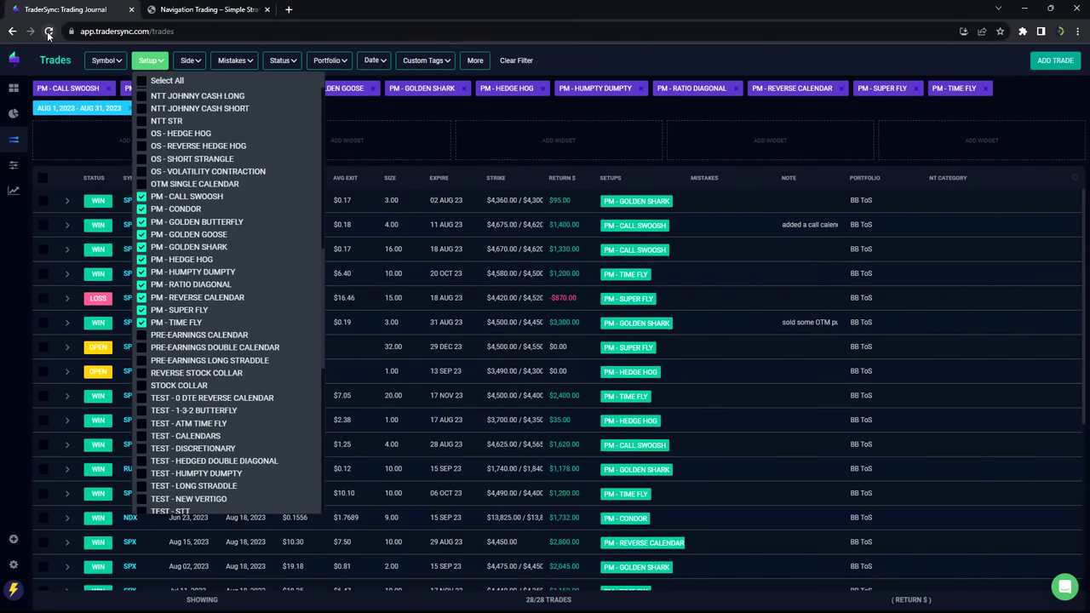
pyautogui.click(50, 32)
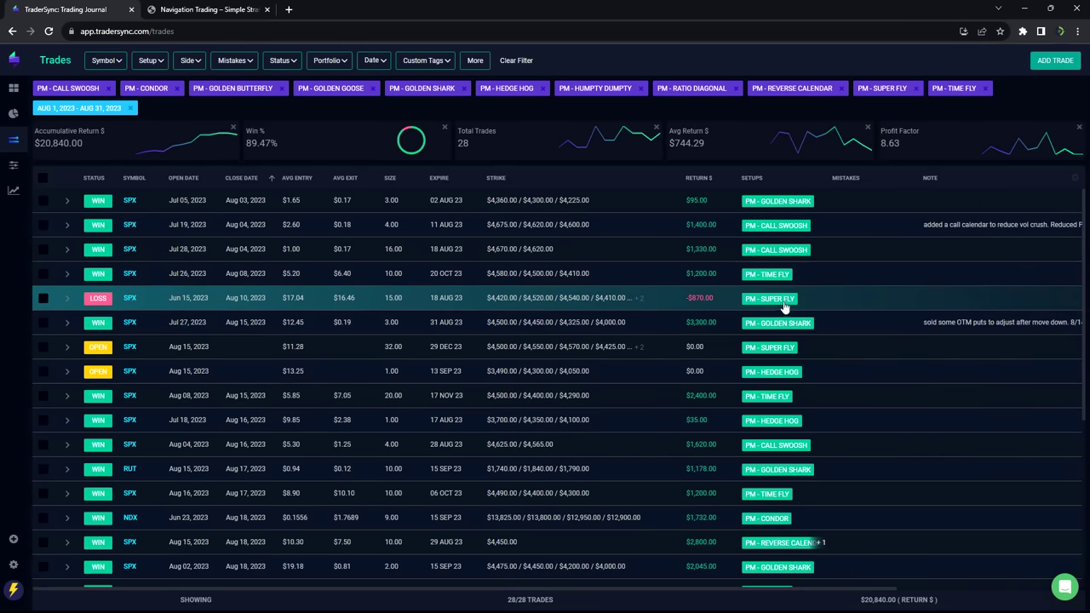
# Look through the PM trades, then switch to the Navigation Trading website and open its Pricing page.
pyautogui.scroll(-3, 623, 312)
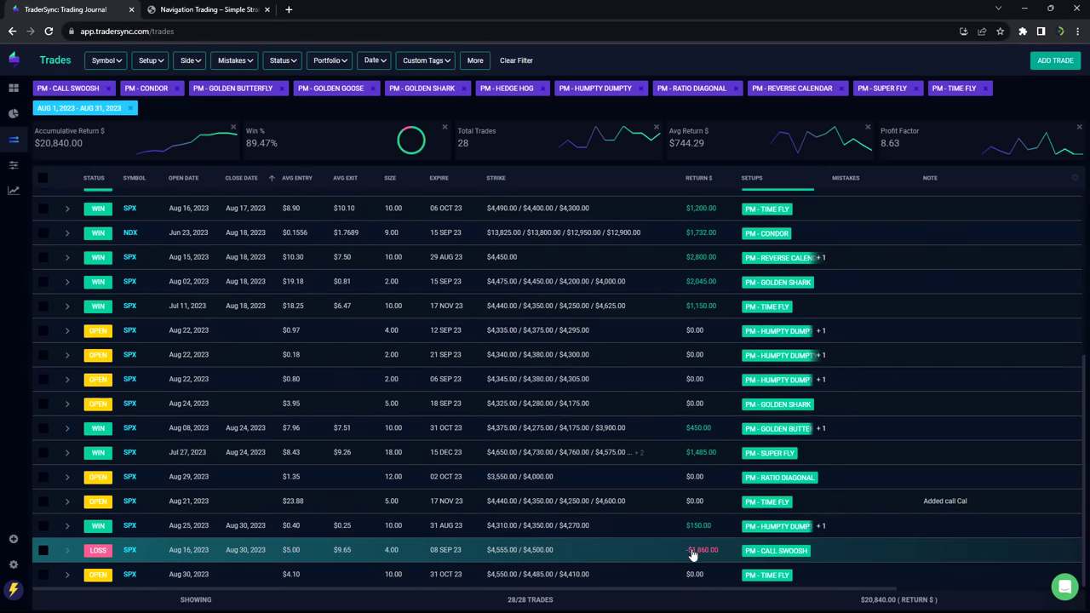
pyautogui.scroll(3, 648, 549)
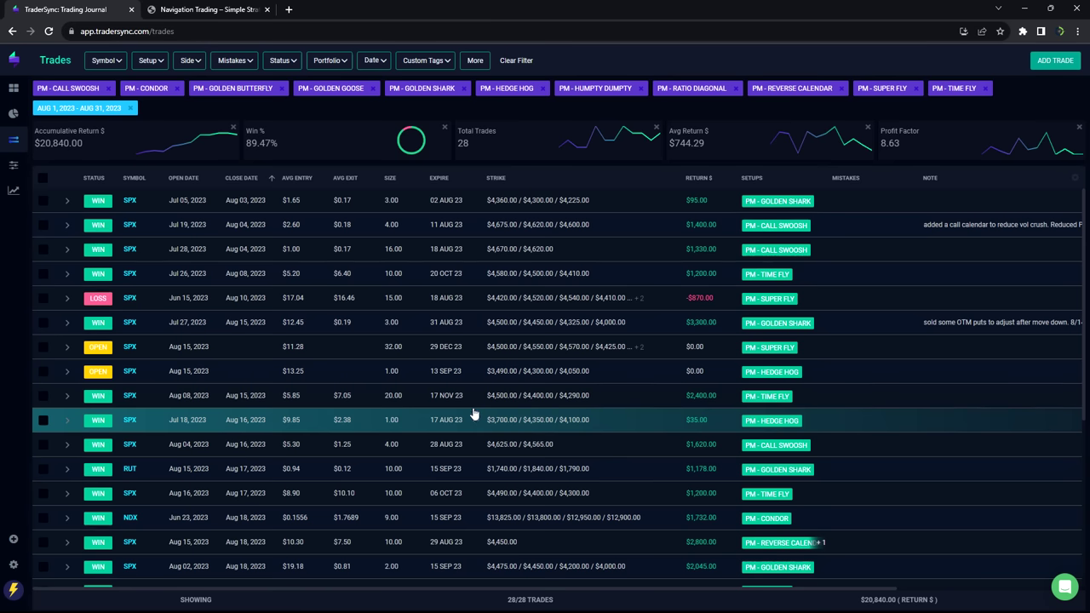
pyautogui.click(227, 12)
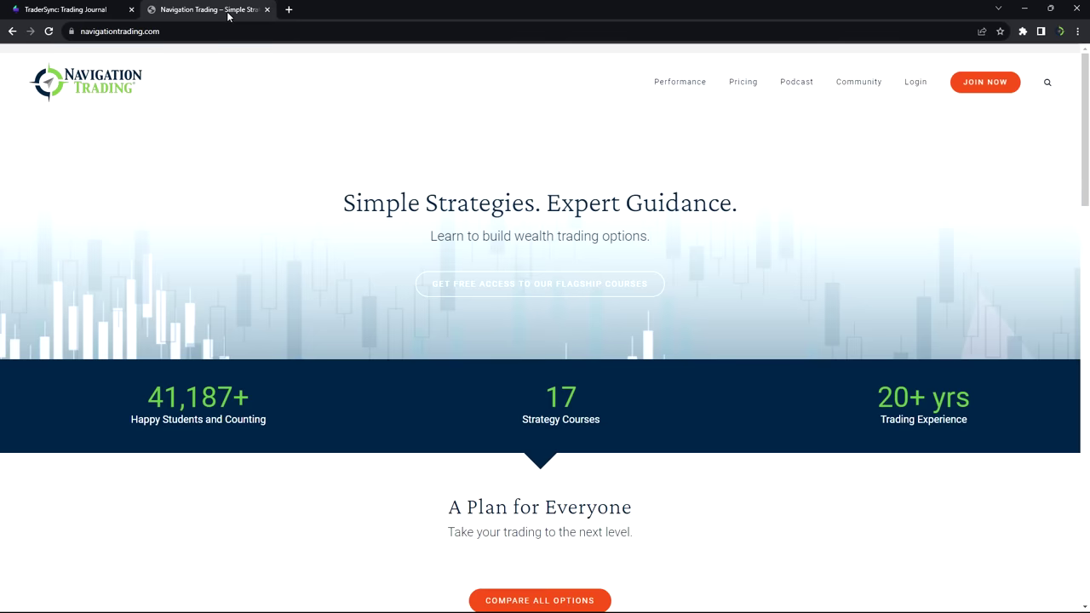
pyautogui.click(743, 88)
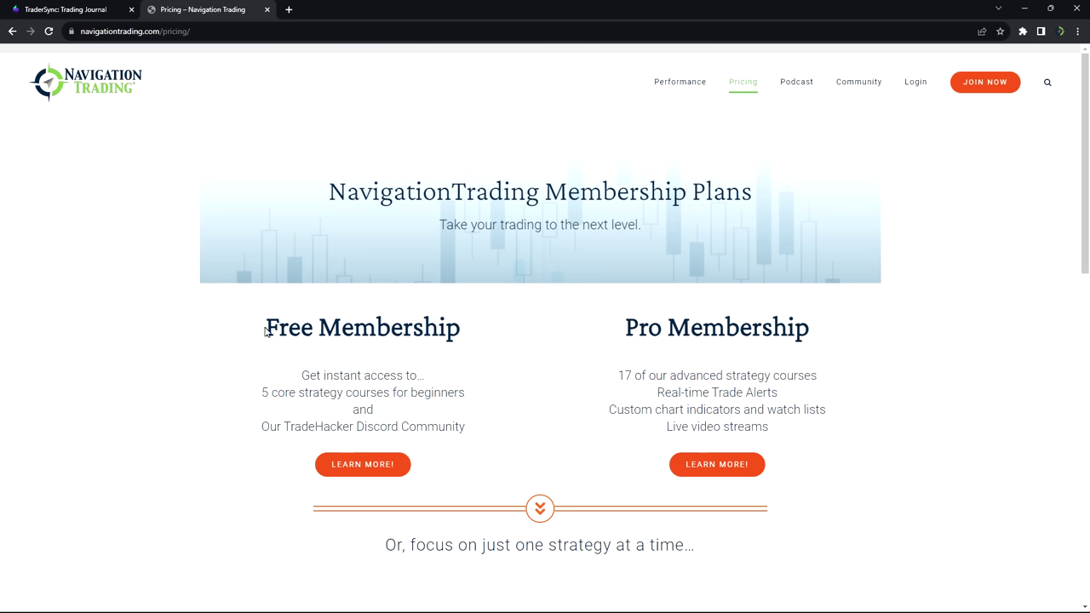
# Highlight the Free Membership and Pro Membership headings and their courses, trade alerts, and chart indicators and watch lists.
pyautogui.moveTo(264, 327); pyautogui.dragTo(502, 340)
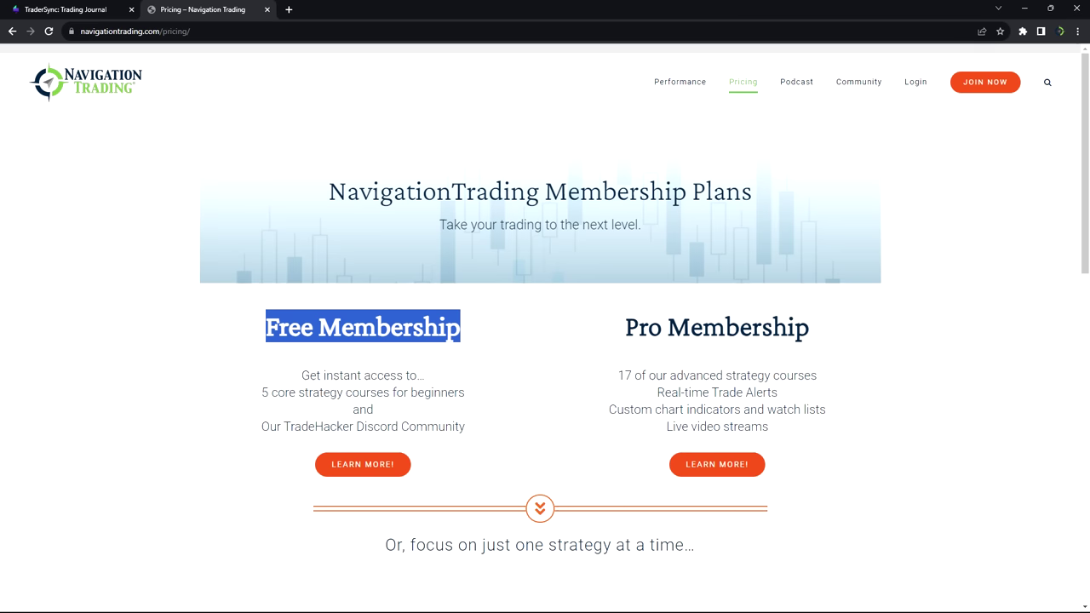
pyautogui.moveTo(261, 392); pyautogui.dragTo(466, 410)
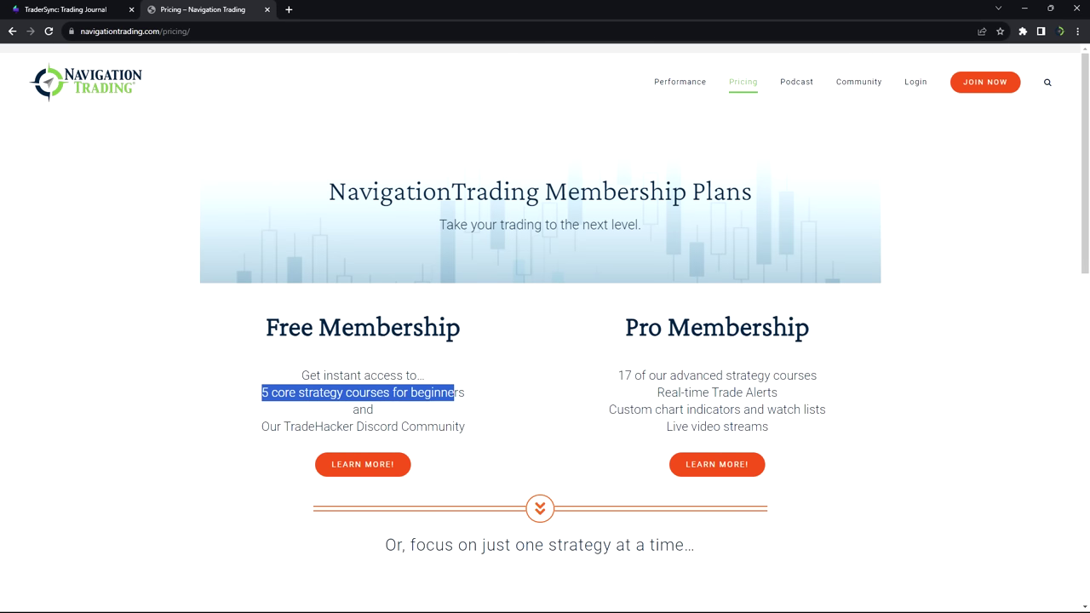
pyautogui.moveTo(625, 331); pyautogui.dragTo(832, 333)
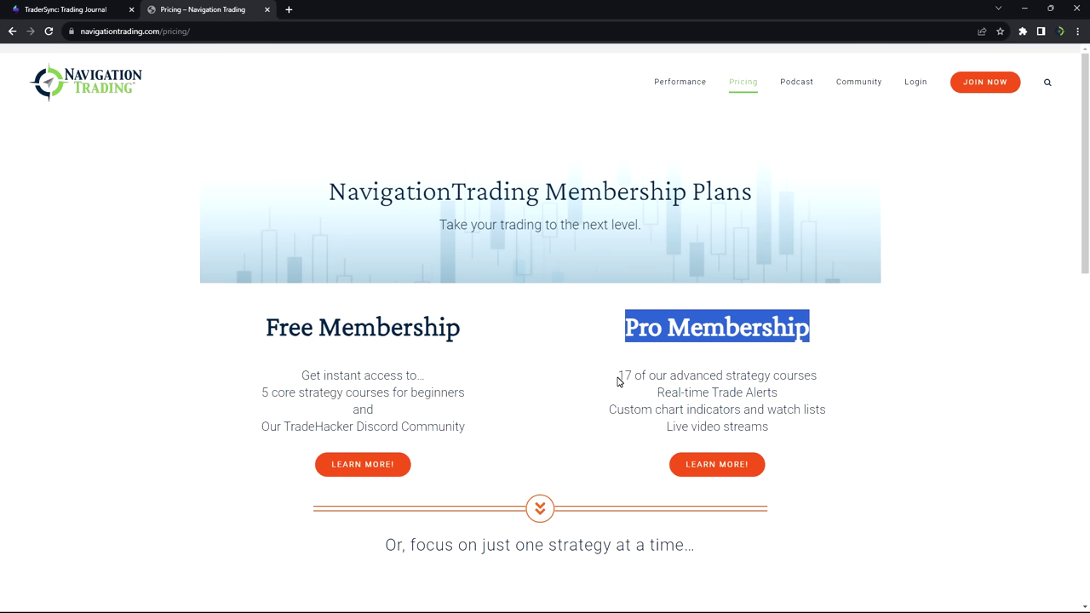
pyautogui.moveTo(619, 382); pyautogui.dragTo(634, 380)
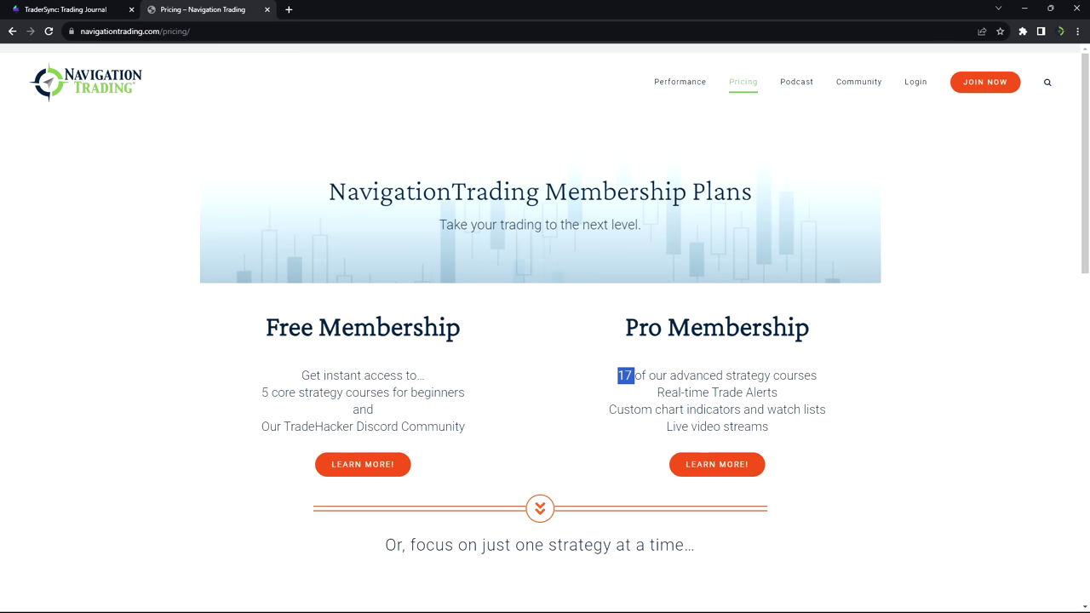
pyautogui.moveTo(657, 392); pyautogui.dragTo(779, 392)
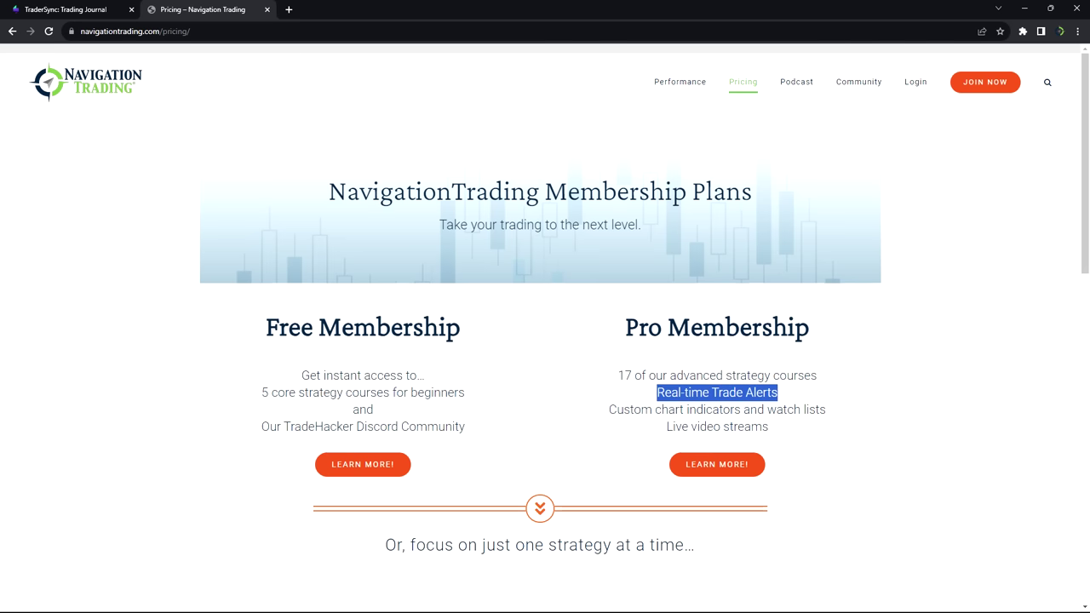
pyautogui.moveTo(609, 409); pyautogui.dragTo(844, 422)
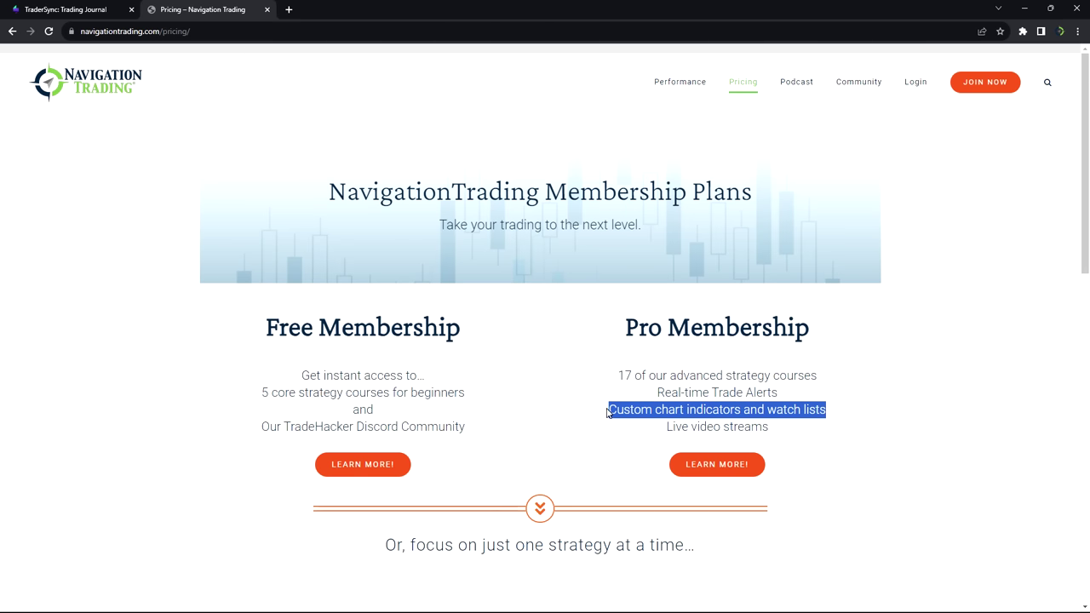
# Highlight the Dynamic Calendar, Dynamic Butterfly and NavigationTrend Trading (NTT) names among the single-strategy plans.
pyautogui.scroll(-2, 567, 382)
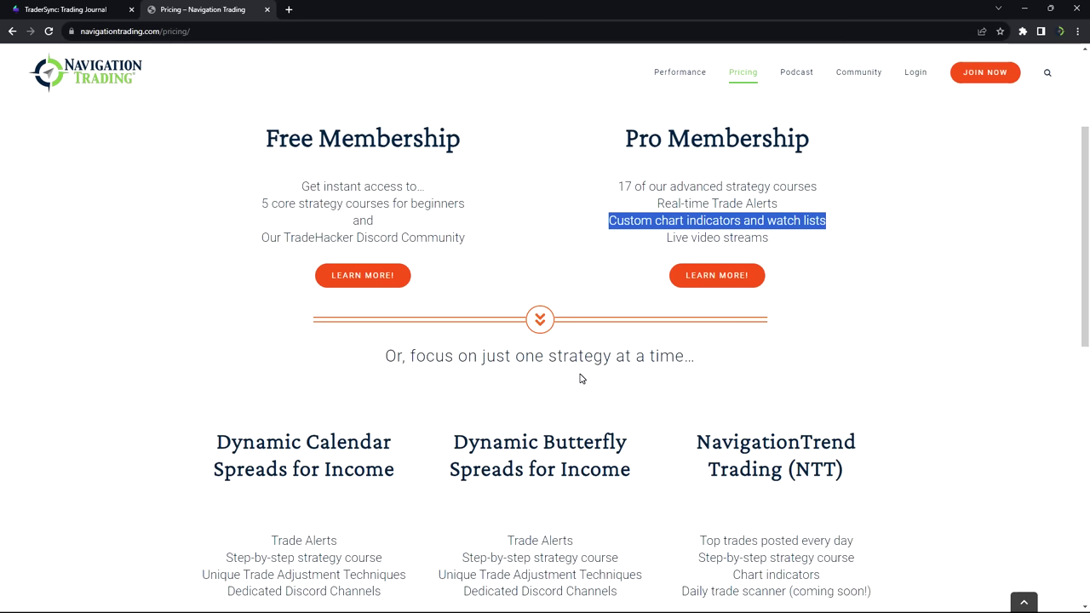
pyautogui.scroll(-2, 582, 377)
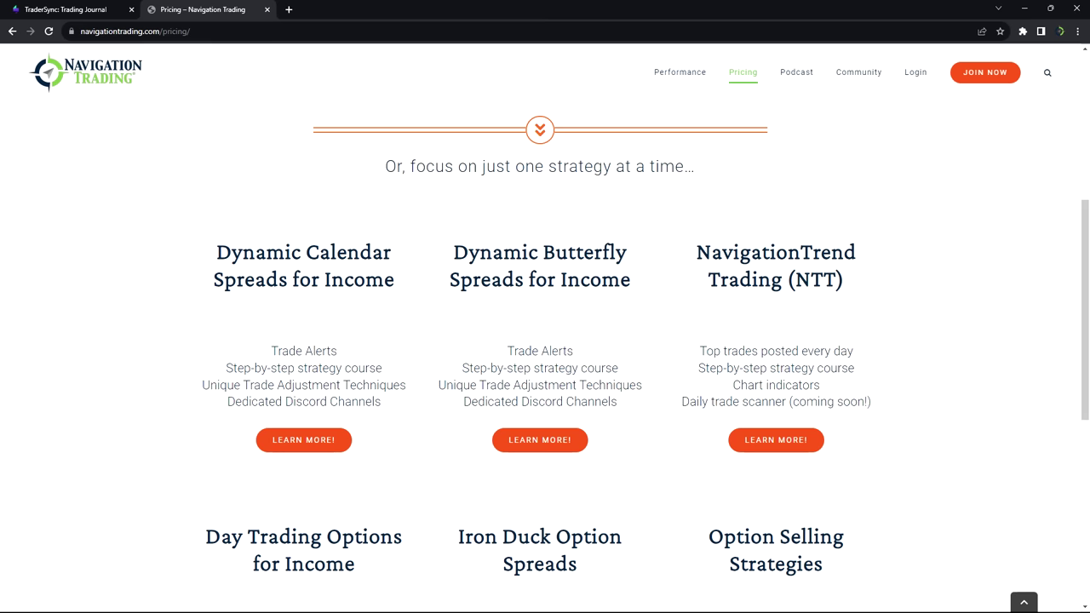
pyautogui.moveTo(306, 252); pyautogui.dragTo(393, 254)
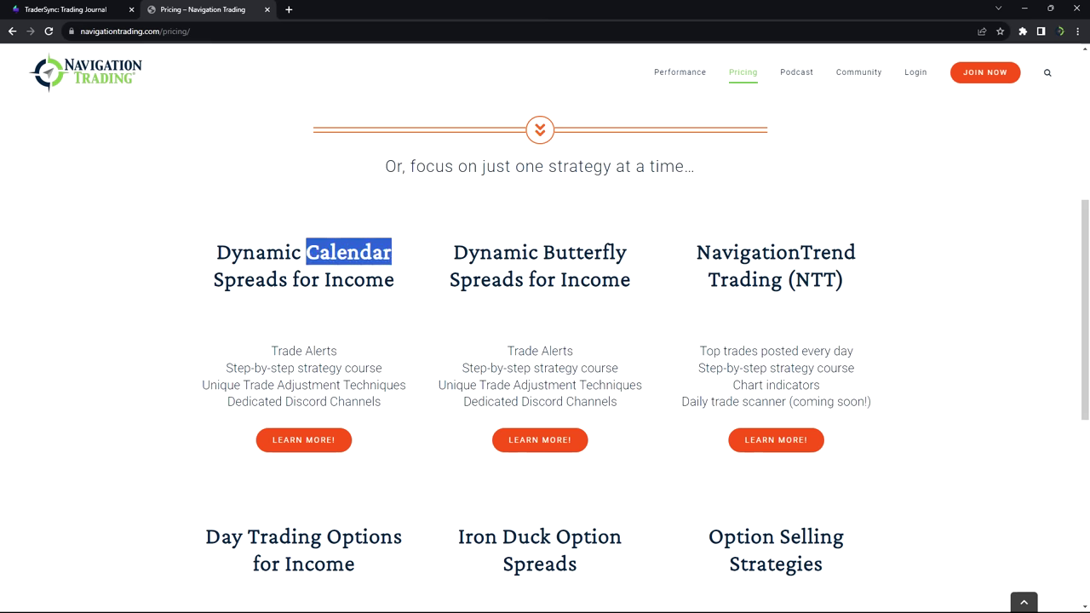
pyautogui.moveTo(541, 252); pyautogui.dragTo(854, 285)
pyautogui.click(701, 270)
# Highlight the Day Trading Options plan with its 0 DTE Strategies, the Iron Duck plan, and the Option Selling plan with its trade types.
pyautogui.scroll(-2, 656, 317)
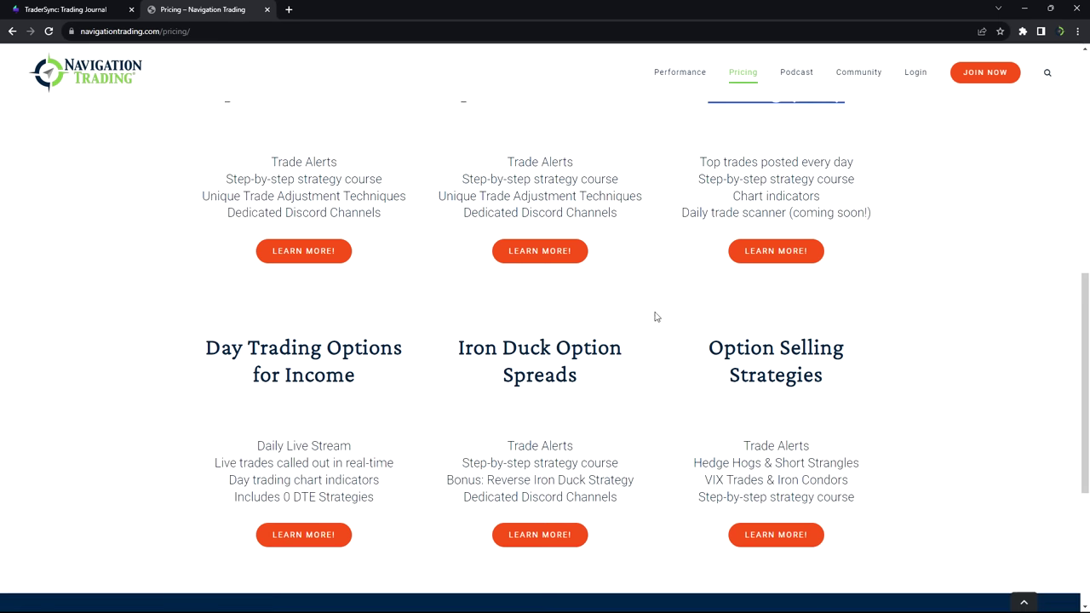
pyautogui.moveTo(205, 348); pyautogui.dragTo(402, 349)
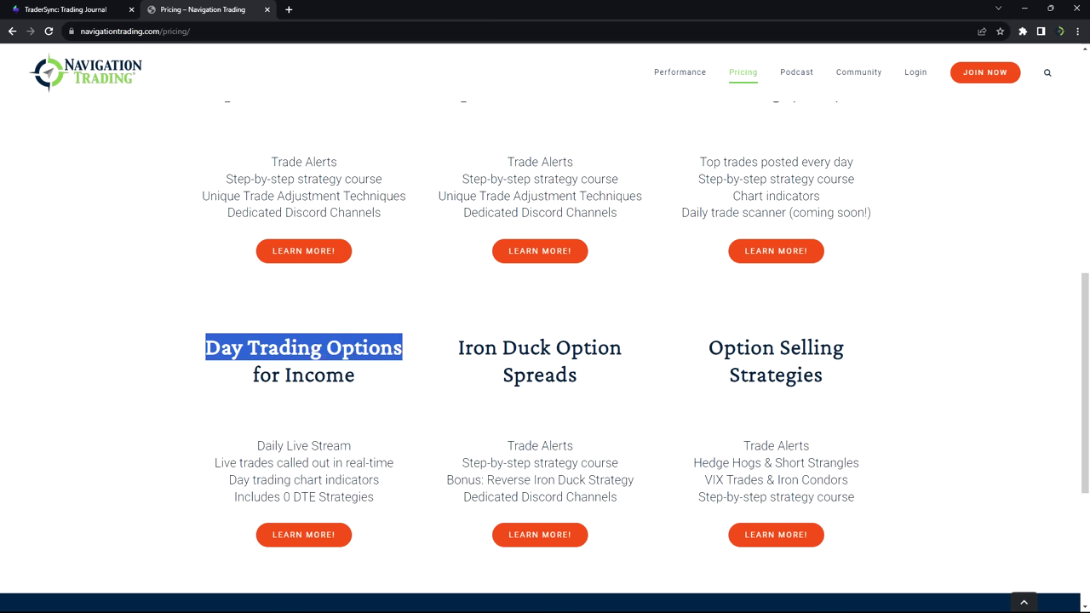
pyautogui.moveTo(281, 497); pyautogui.dragTo(382, 503)
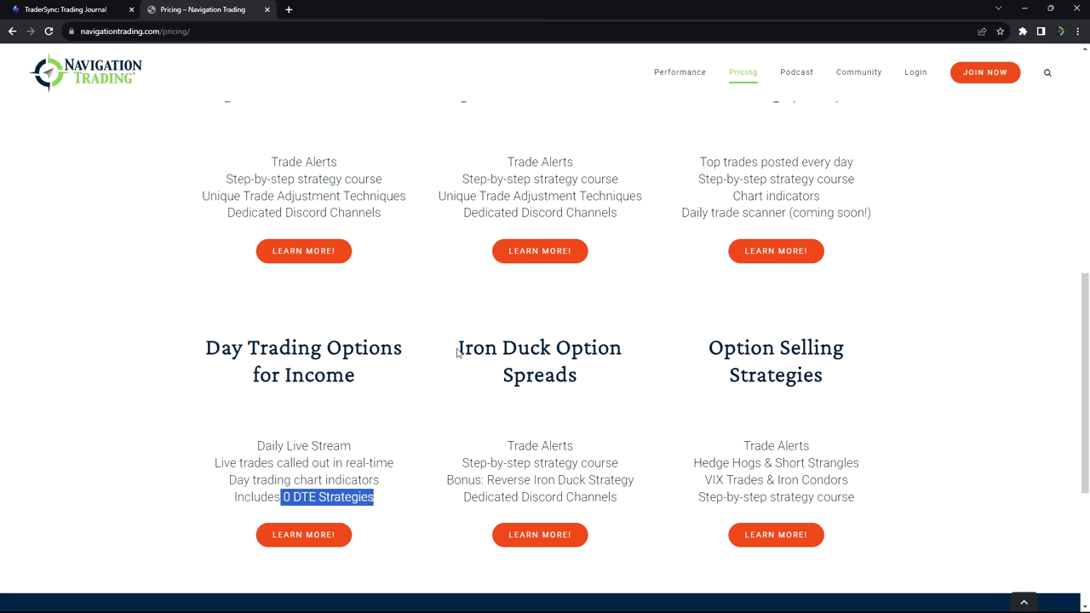
pyautogui.moveTo(457, 352); pyautogui.dragTo(848, 353)
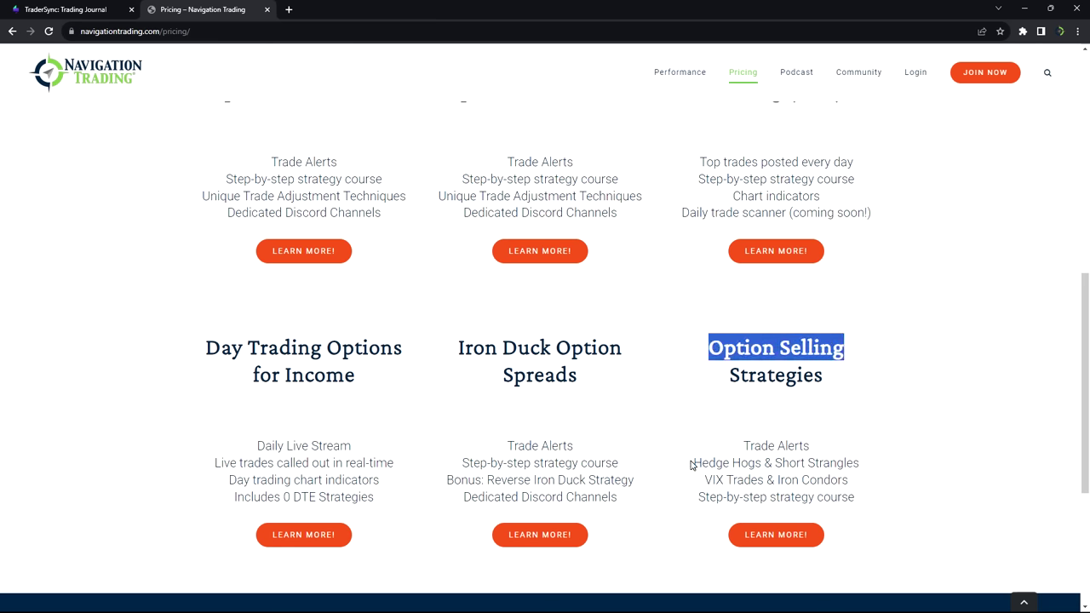
pyautogui.moveTo(694, 464); pyautogui.dragTo(847, 464)
pyautogui.moveTo(705, 481); pyautogui.dragTo(792, 481)
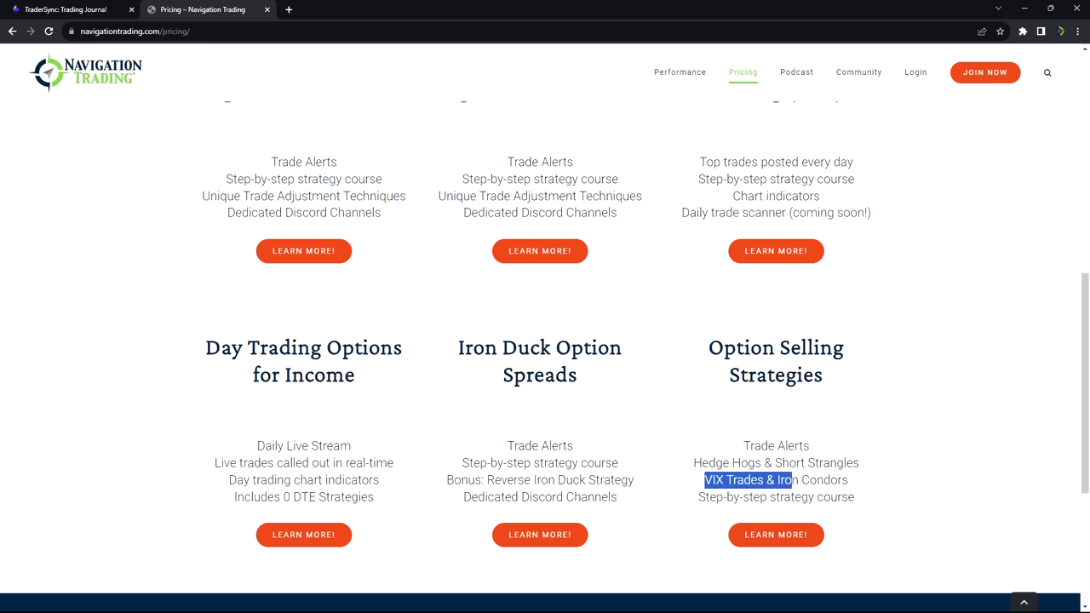